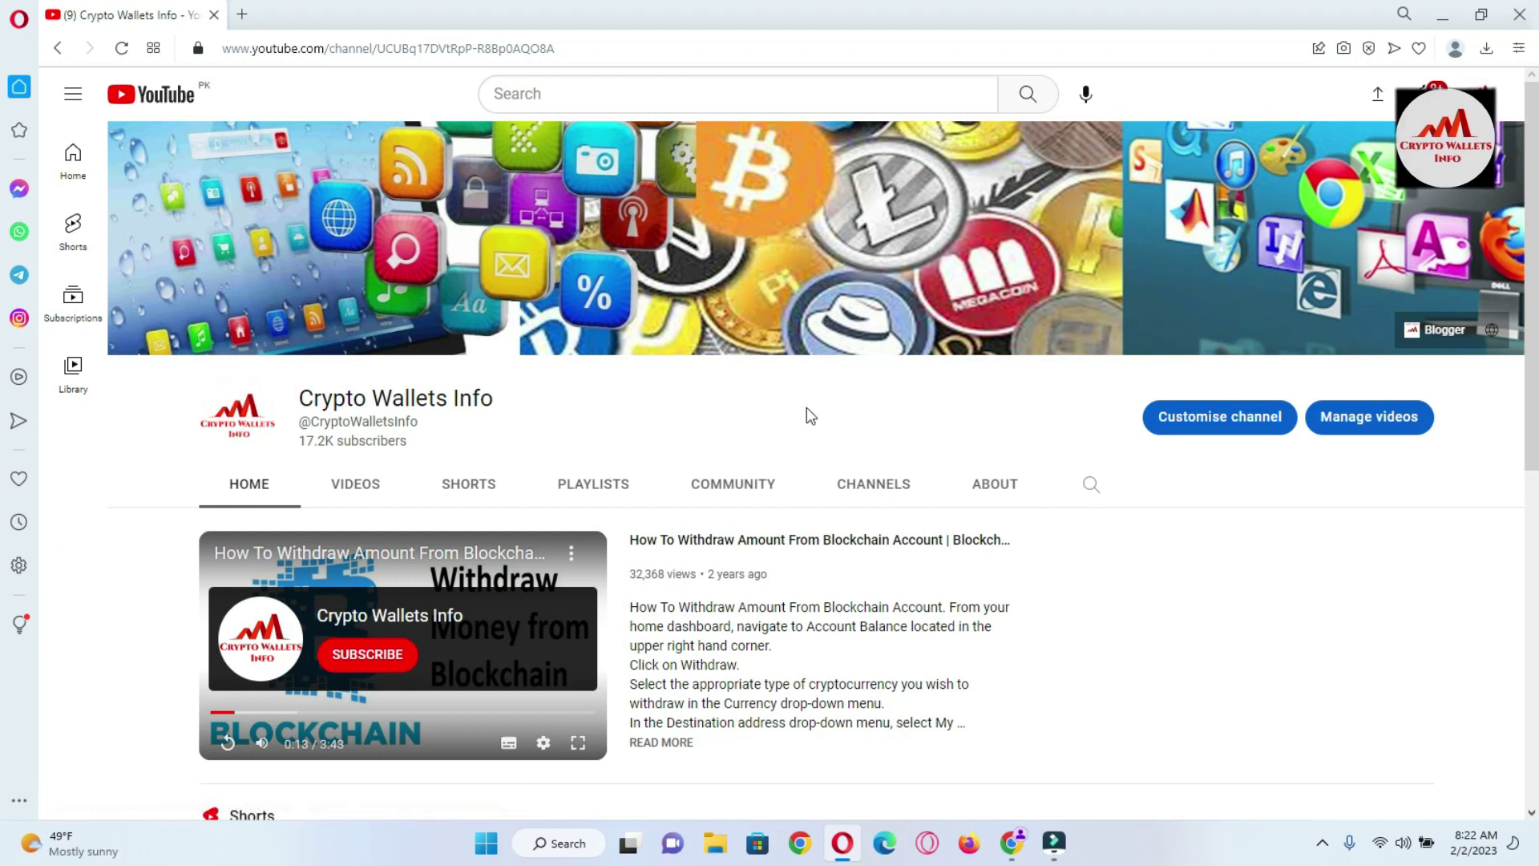
Show the Crypto Wallets Info channel's Videos tab with its Trust Wallet tutorials
click(349, 491)
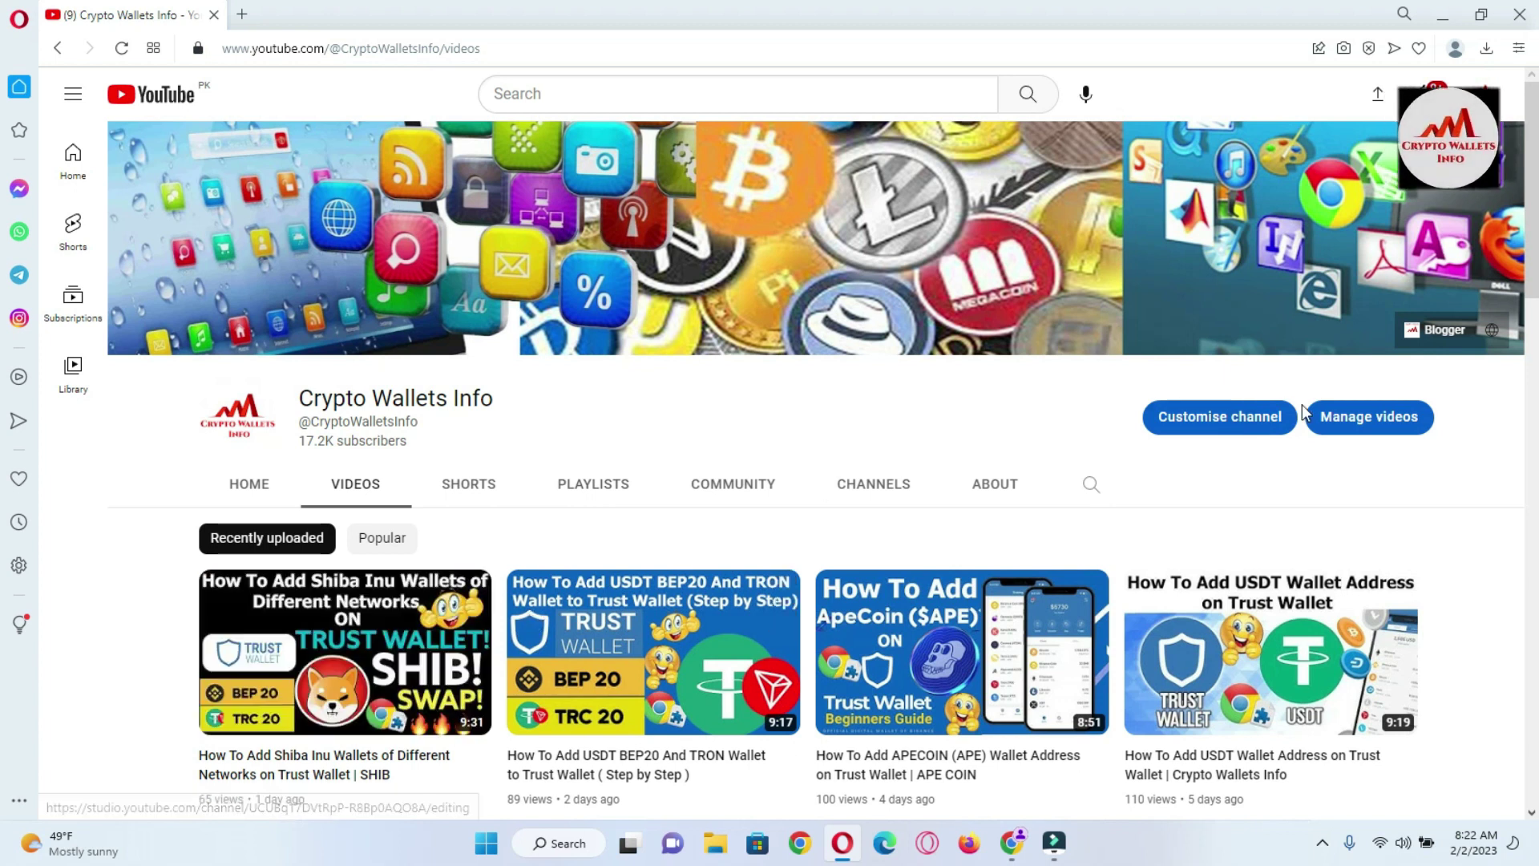
Browse the channel's uploaded videos, then switch to Chrome's blank New Tab page
scroll(4, 259, down, 1)
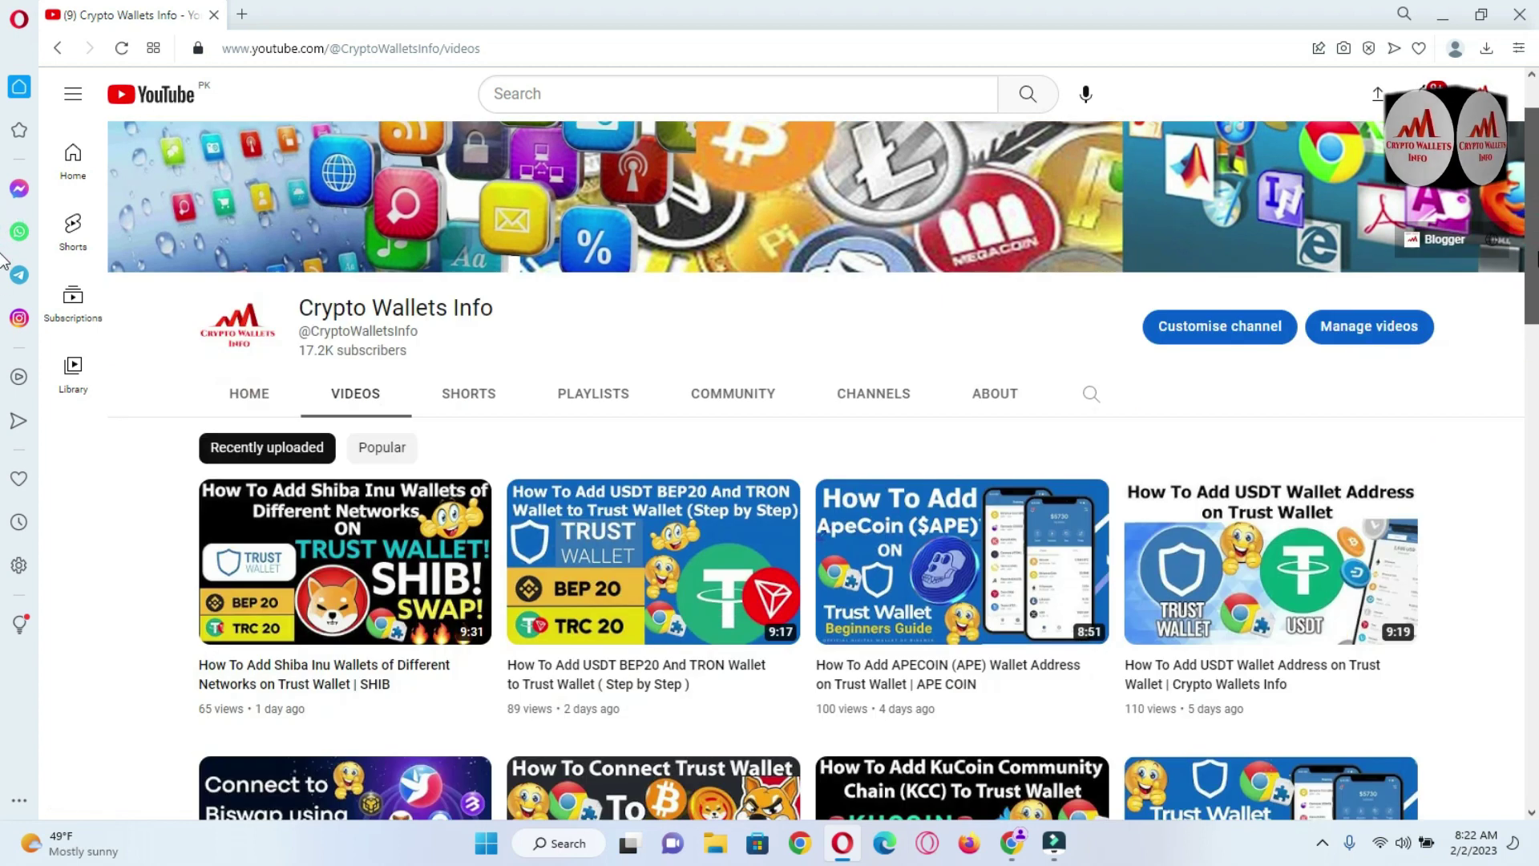
scroll(3, 264, down, 3)
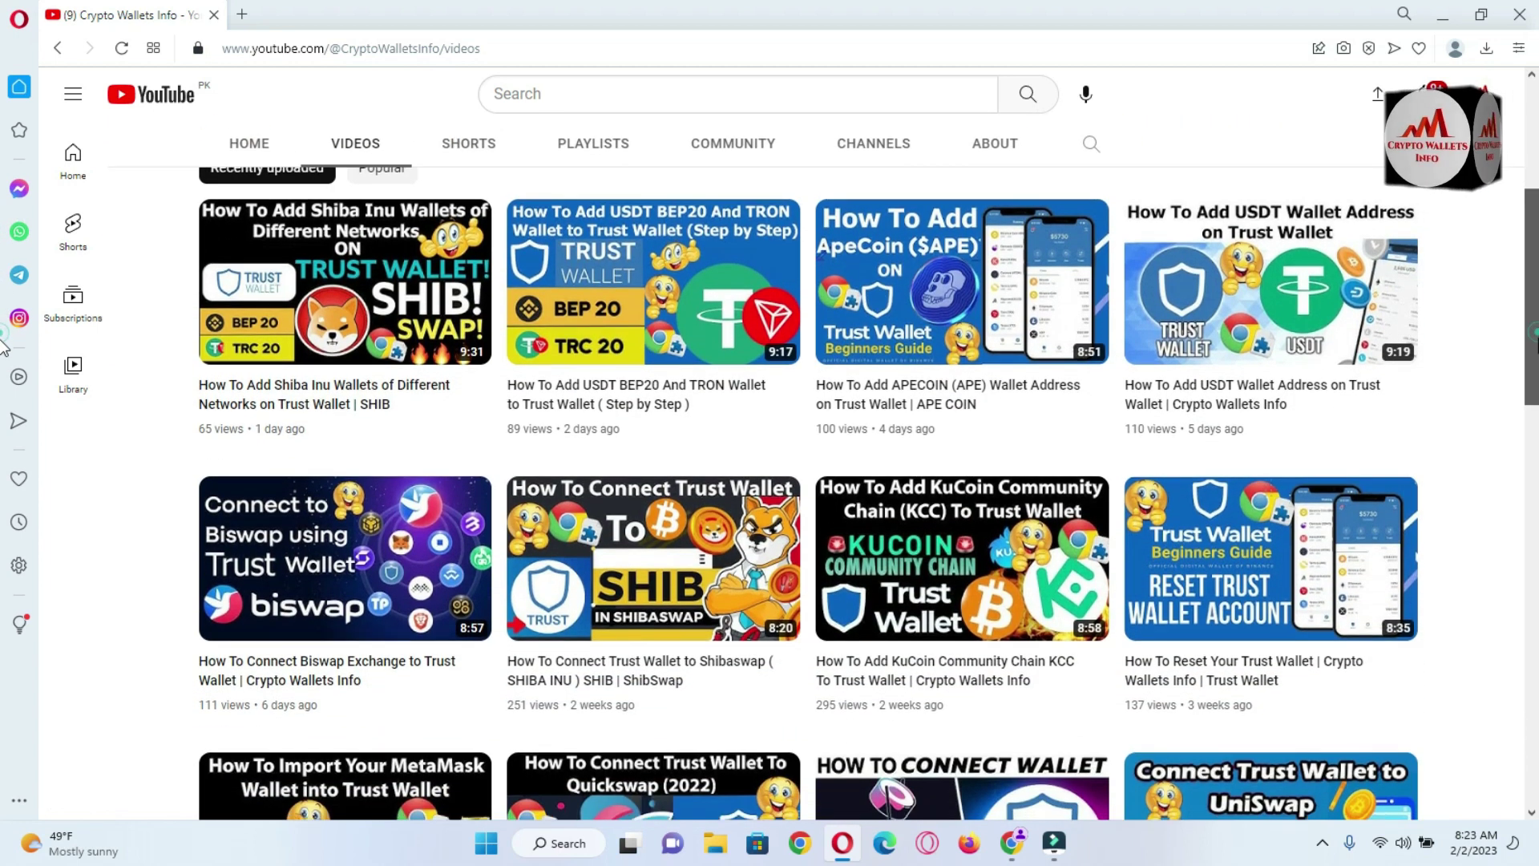
scroll(4, 352, down, 1)
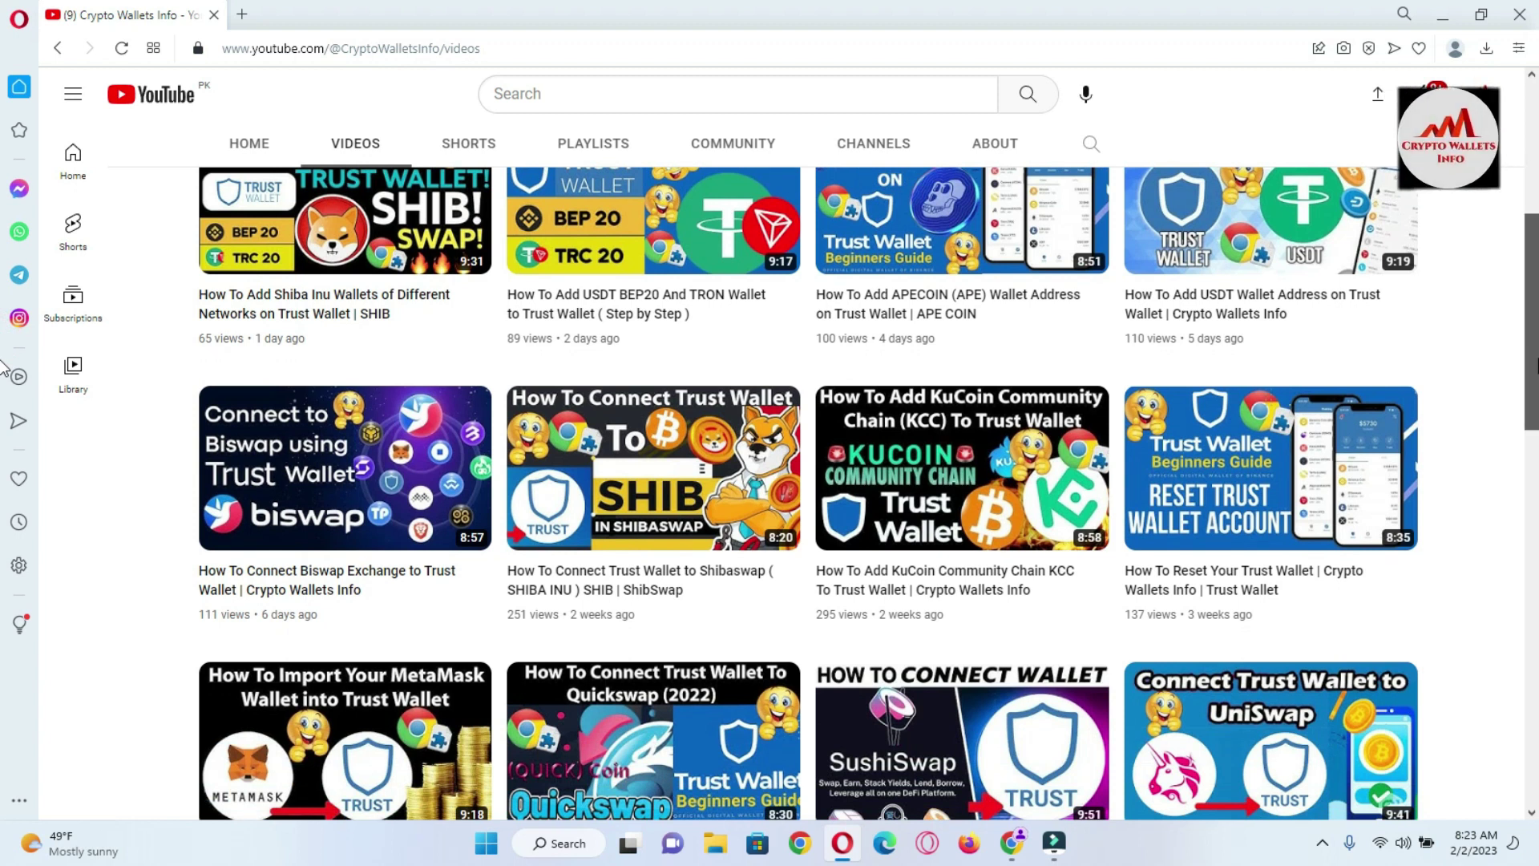
scroll(3, 369, up, 5)
scroll(4, 274, up, 2)
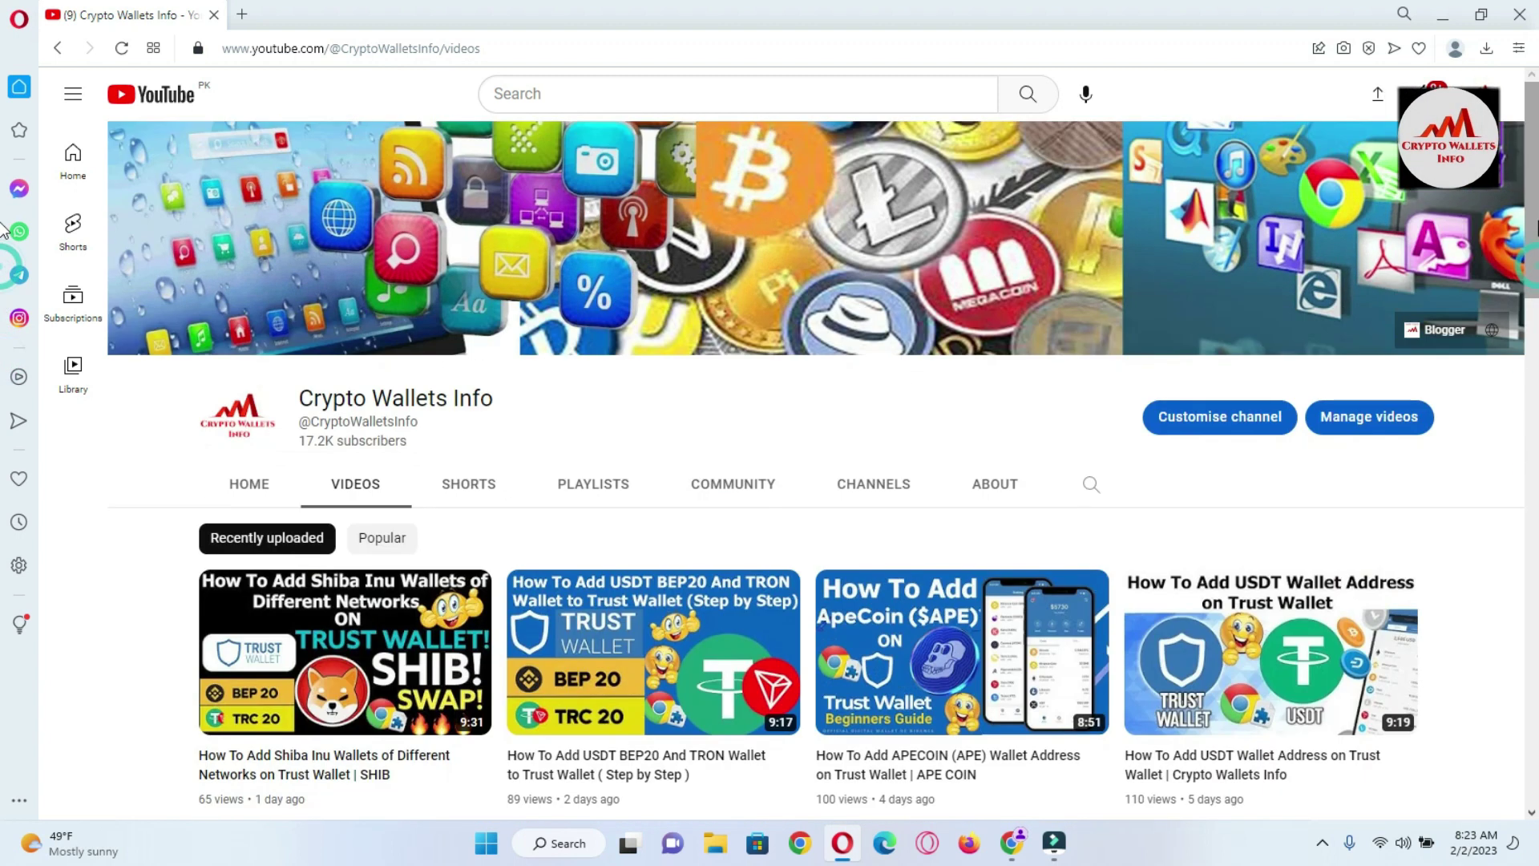
click(1010, 843)
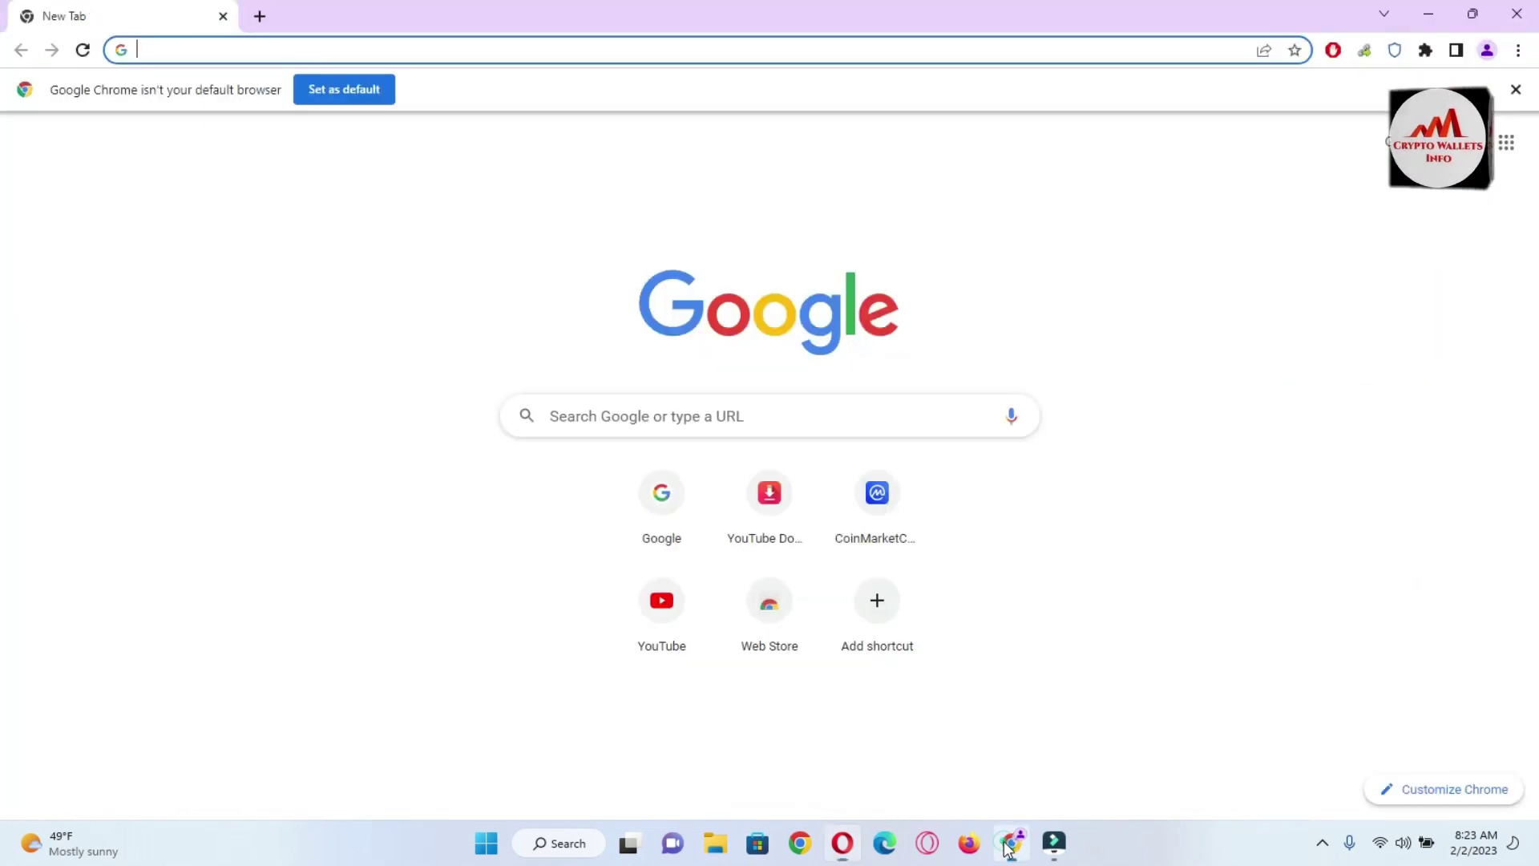
Open CoinMarketCap and bring Litecoin, ranked 13 at $101.02, into view in the price table
click(891, 528)
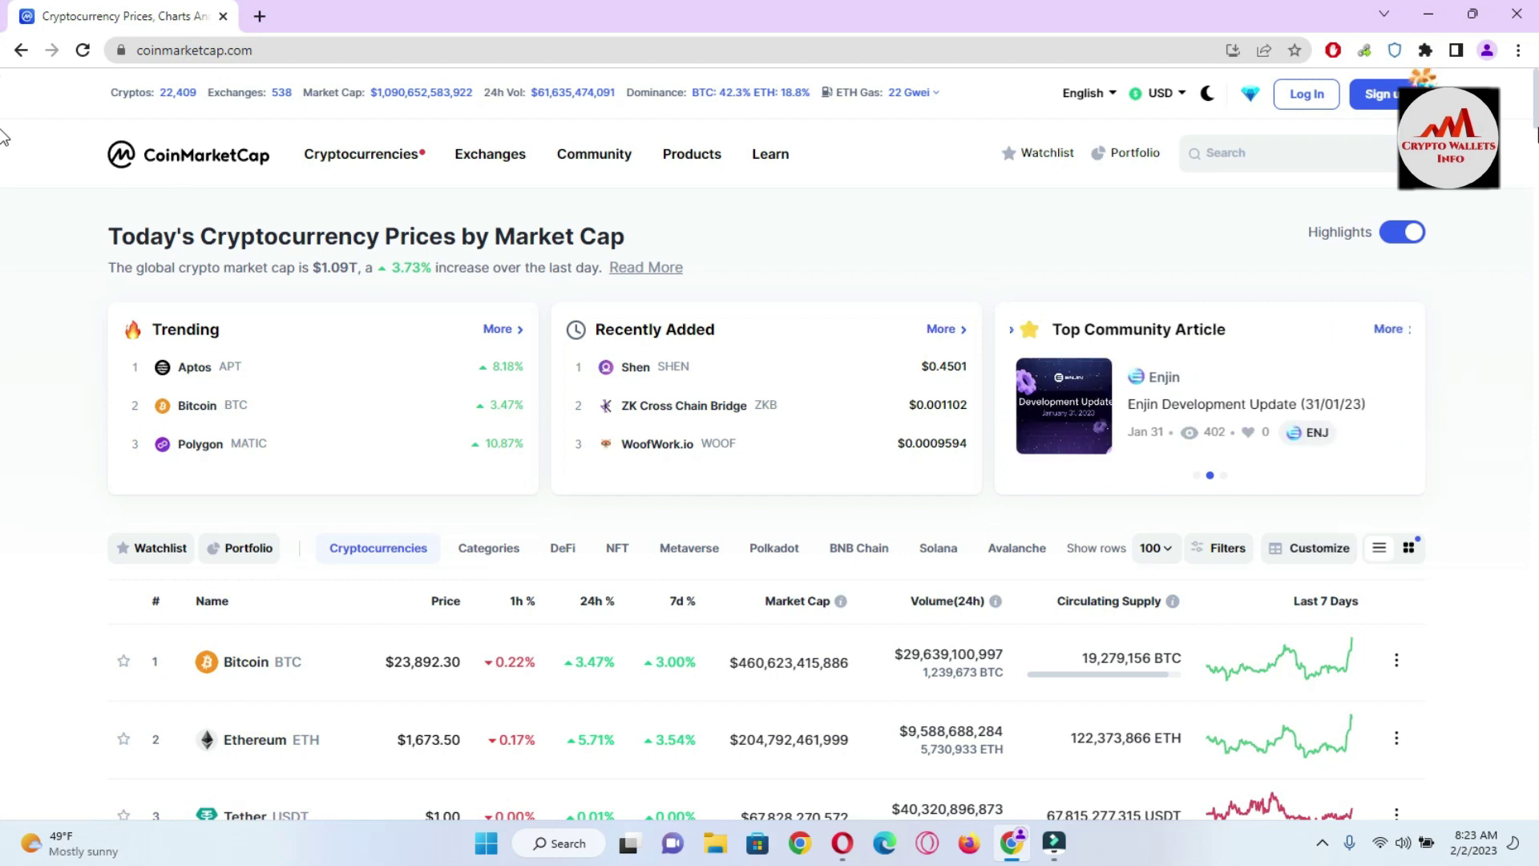
scroll(3, 96, down, 3)
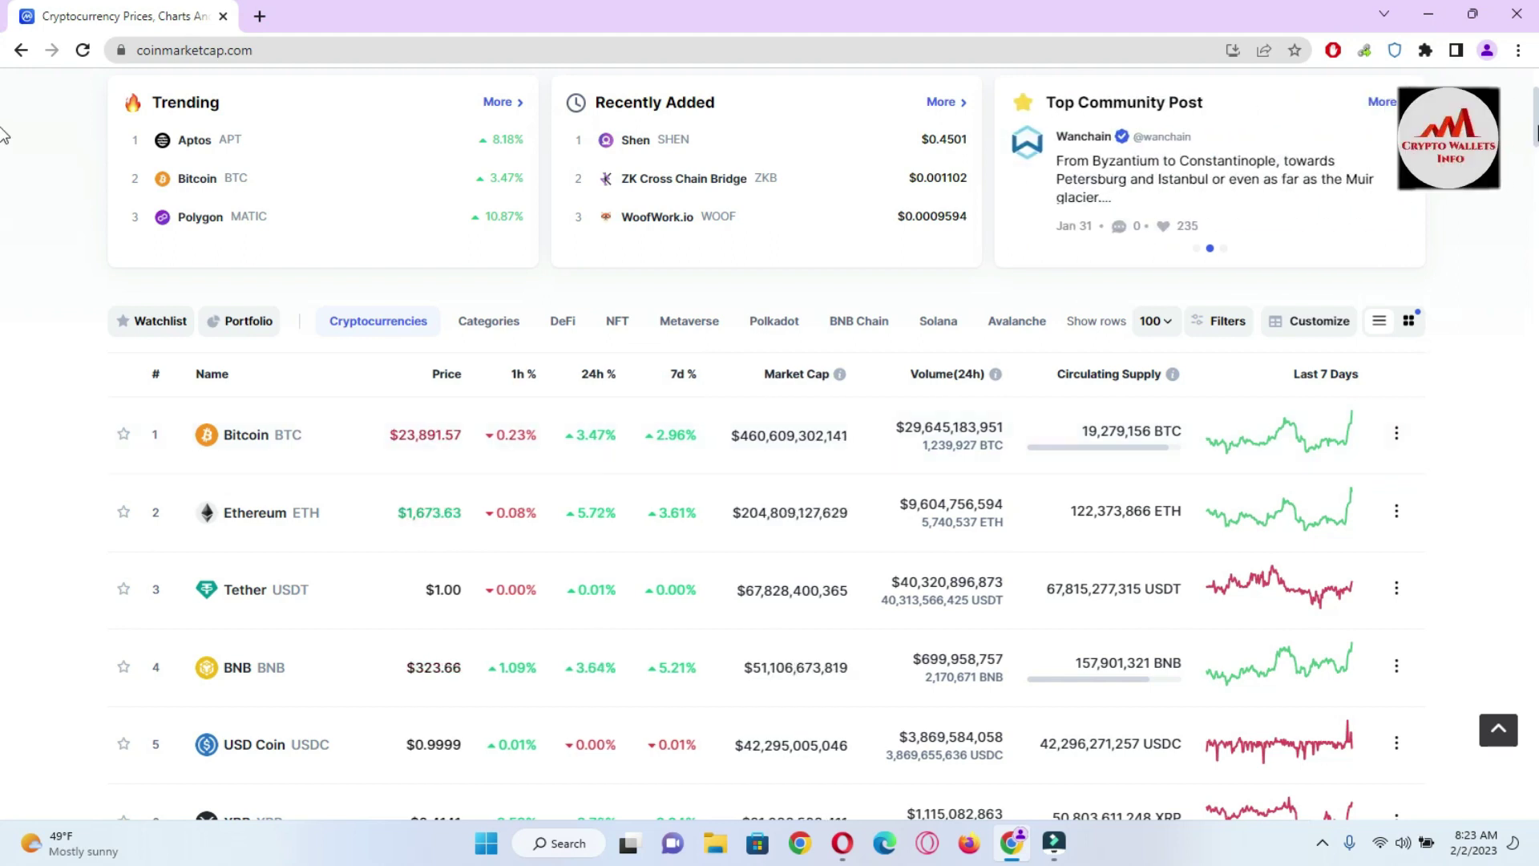
scroll(4, 120, up, 3)
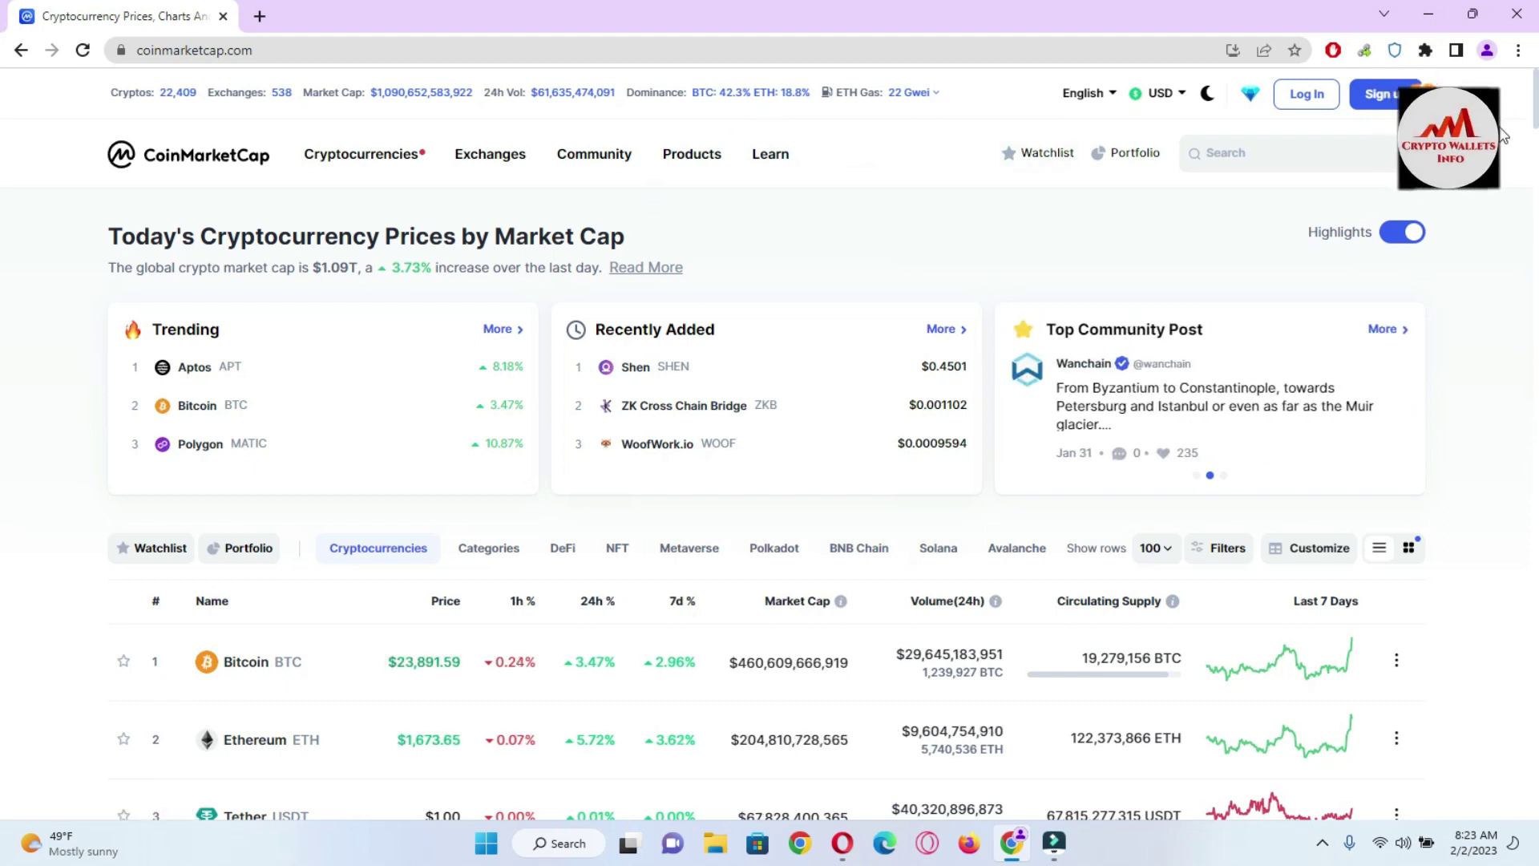
scroll(3, 149, down, 9)
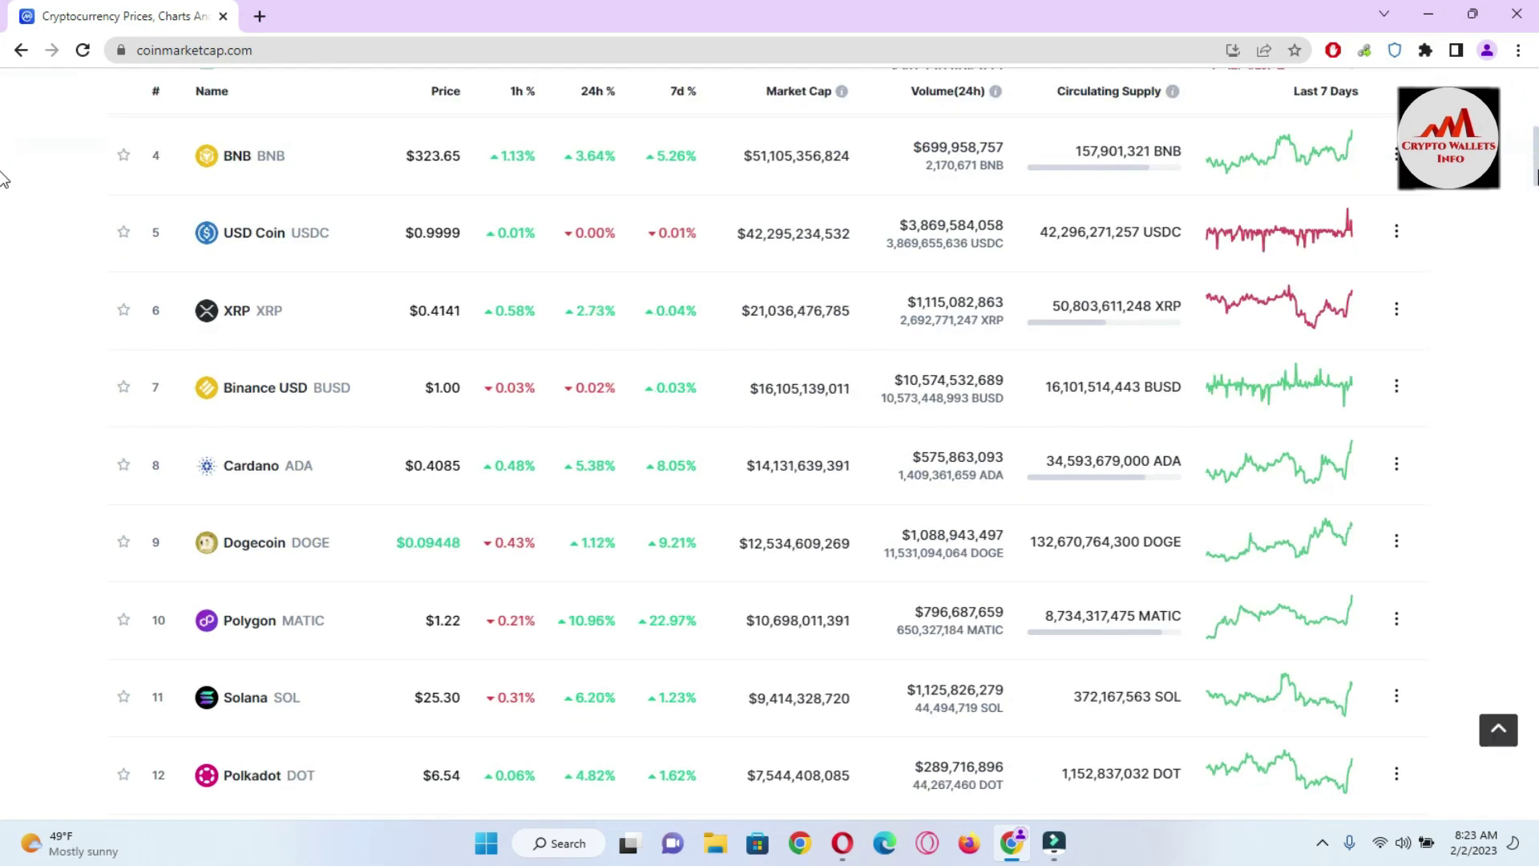
scroll(3, 176, down, 3)
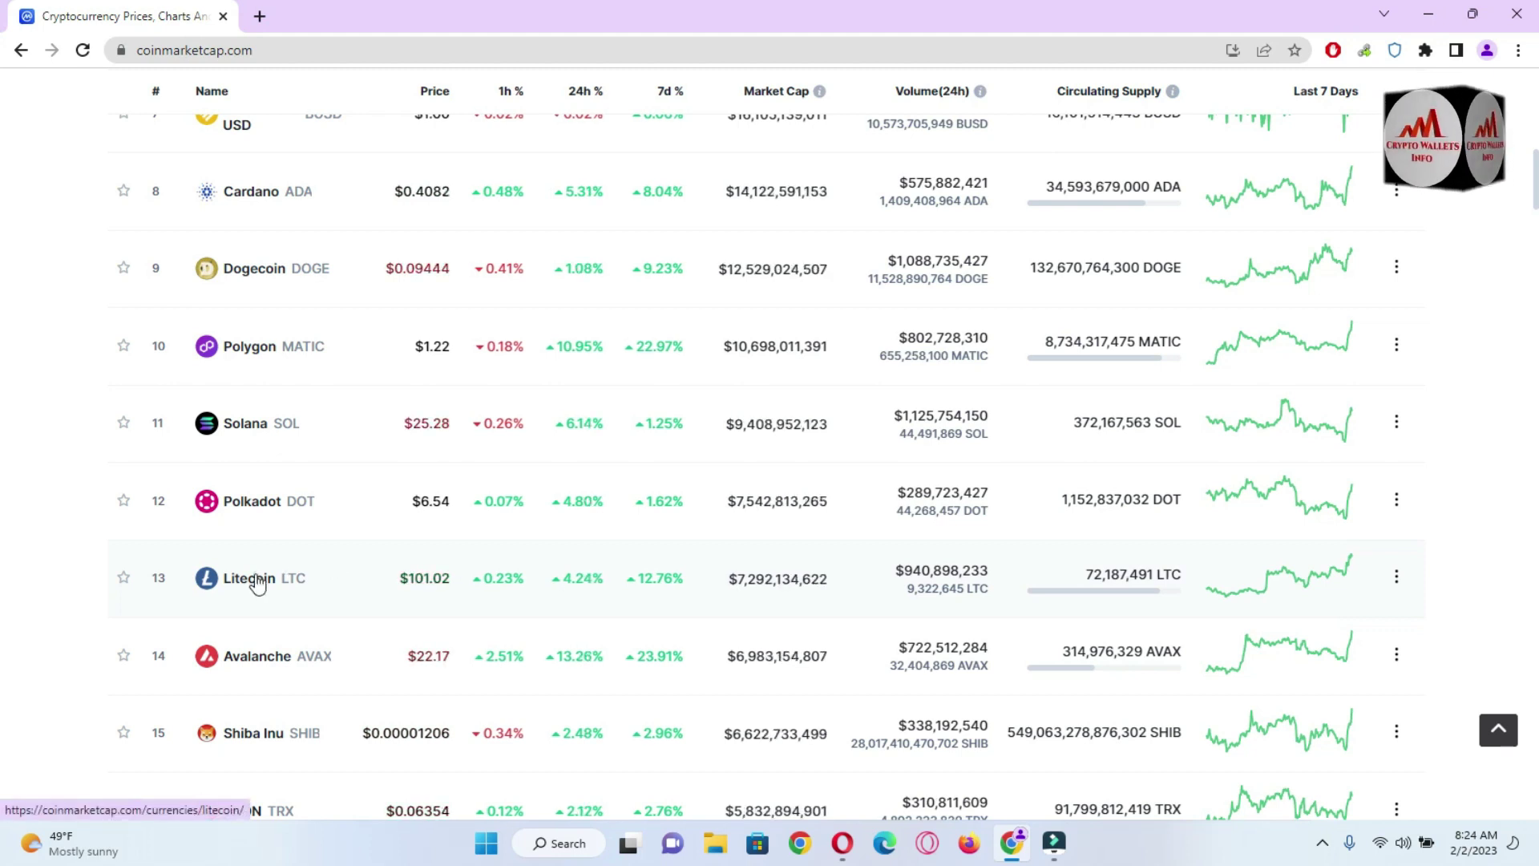
Open Litecoin's detail page on CoinMarketCap
click(256, 582)
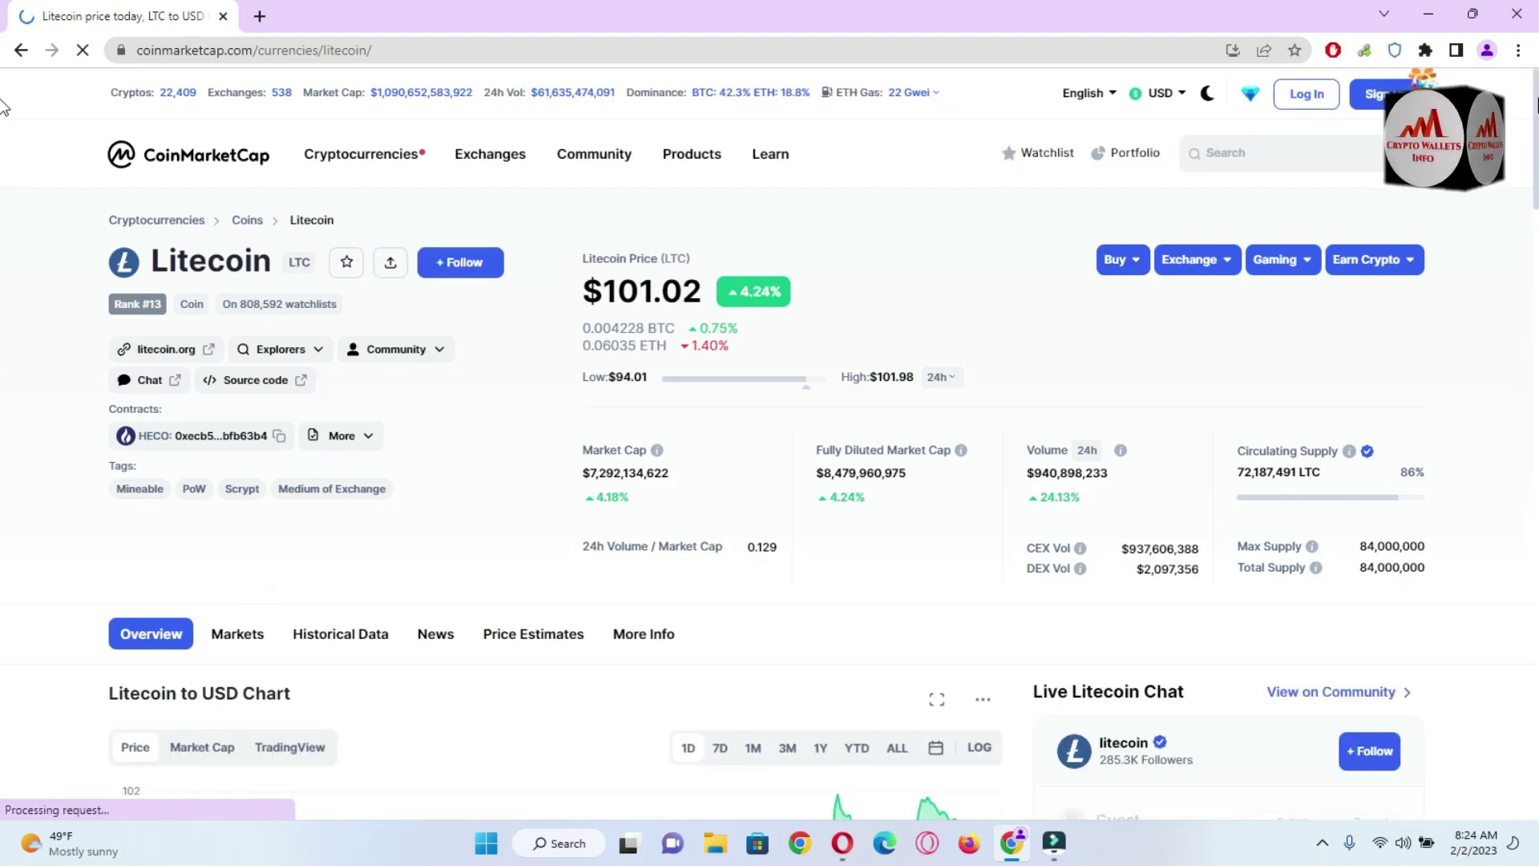
click(1517, 50)
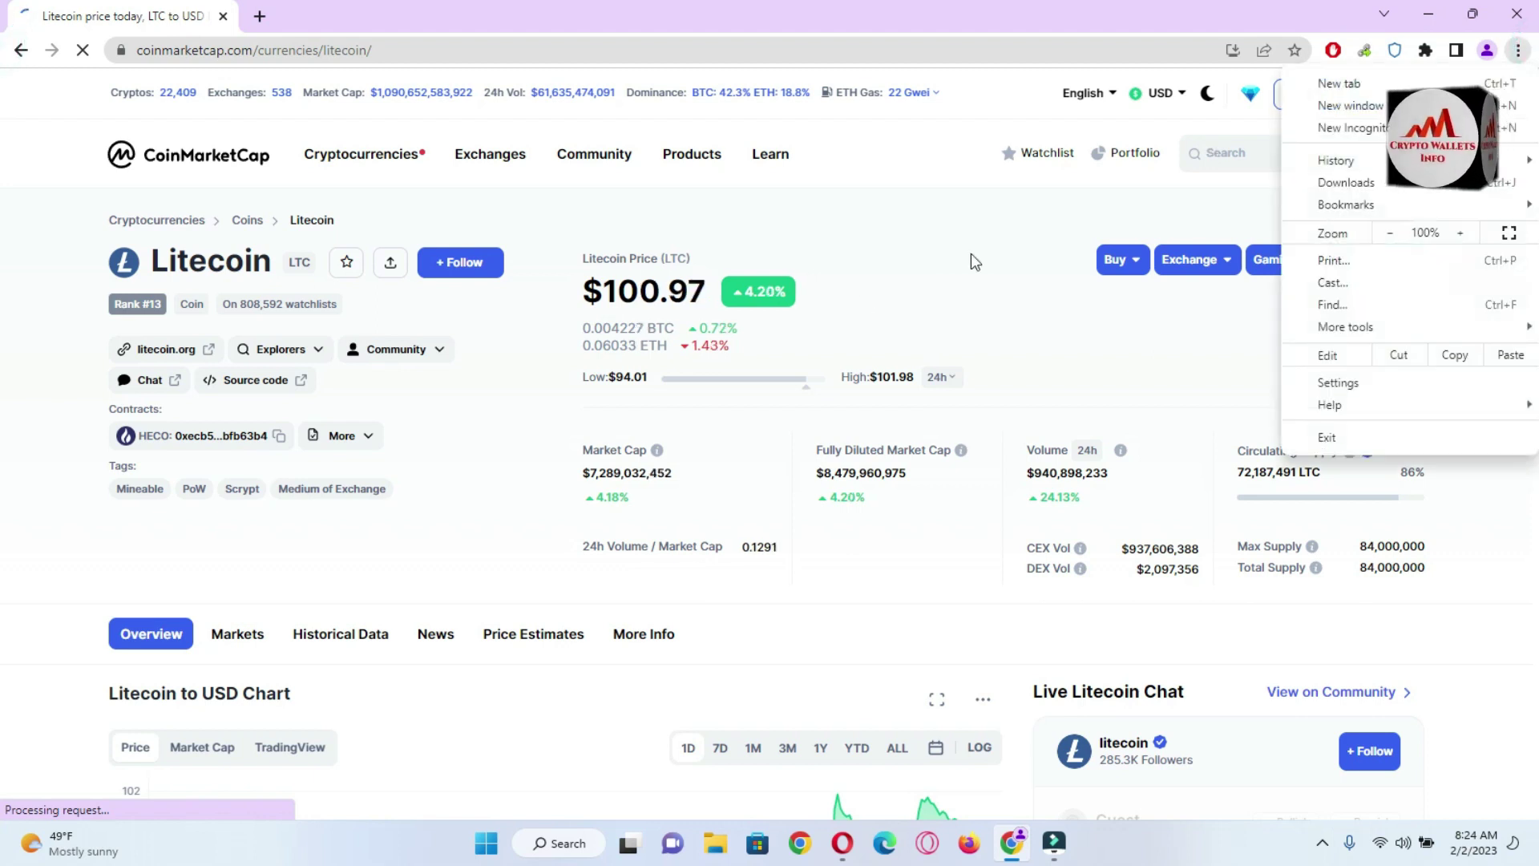
click(841, 303)
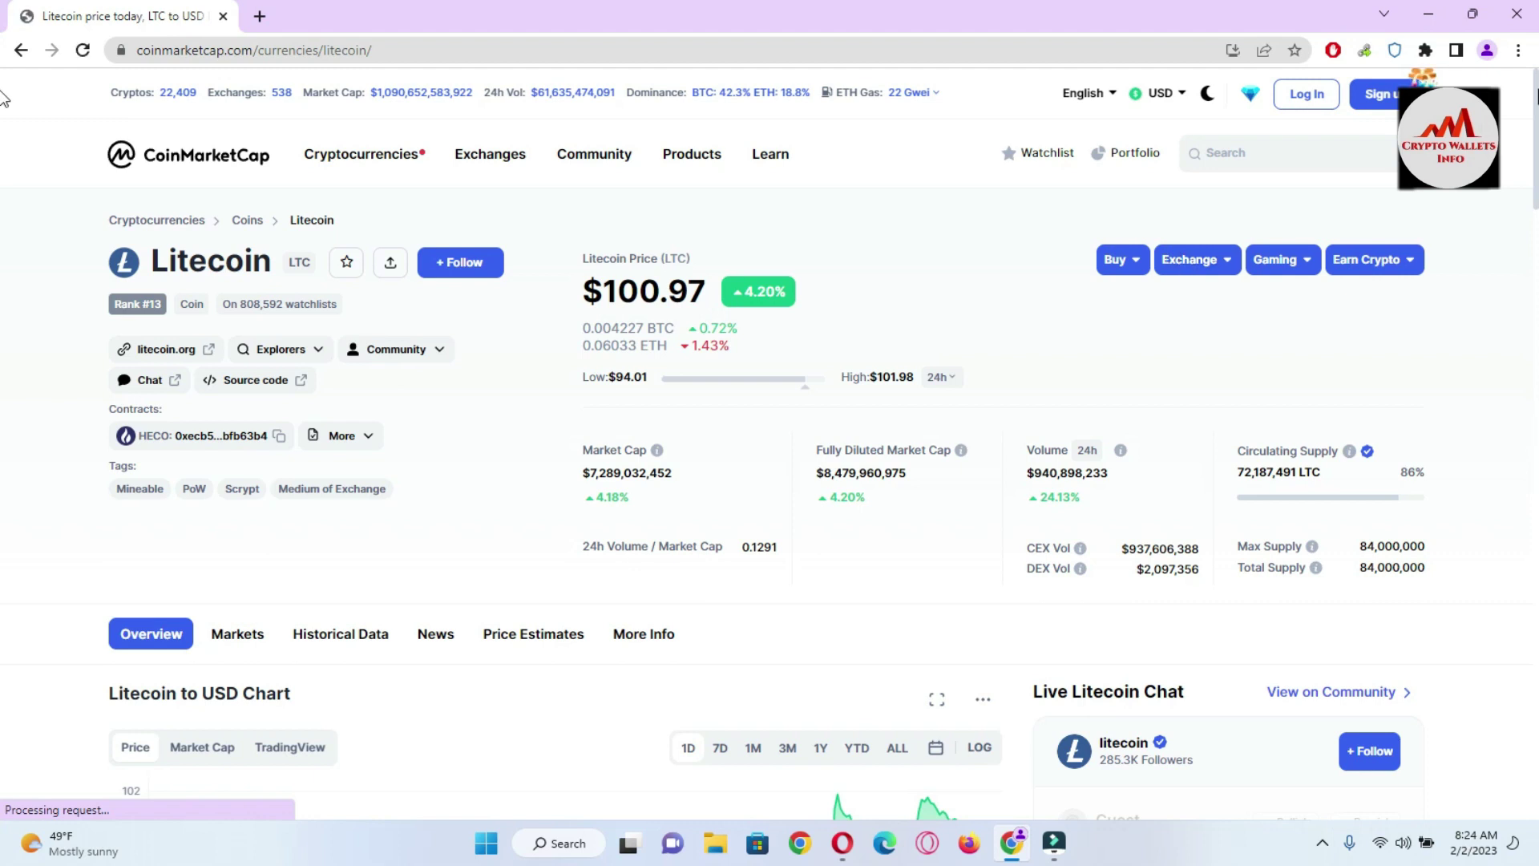
scroll(4, 199, down, 5)
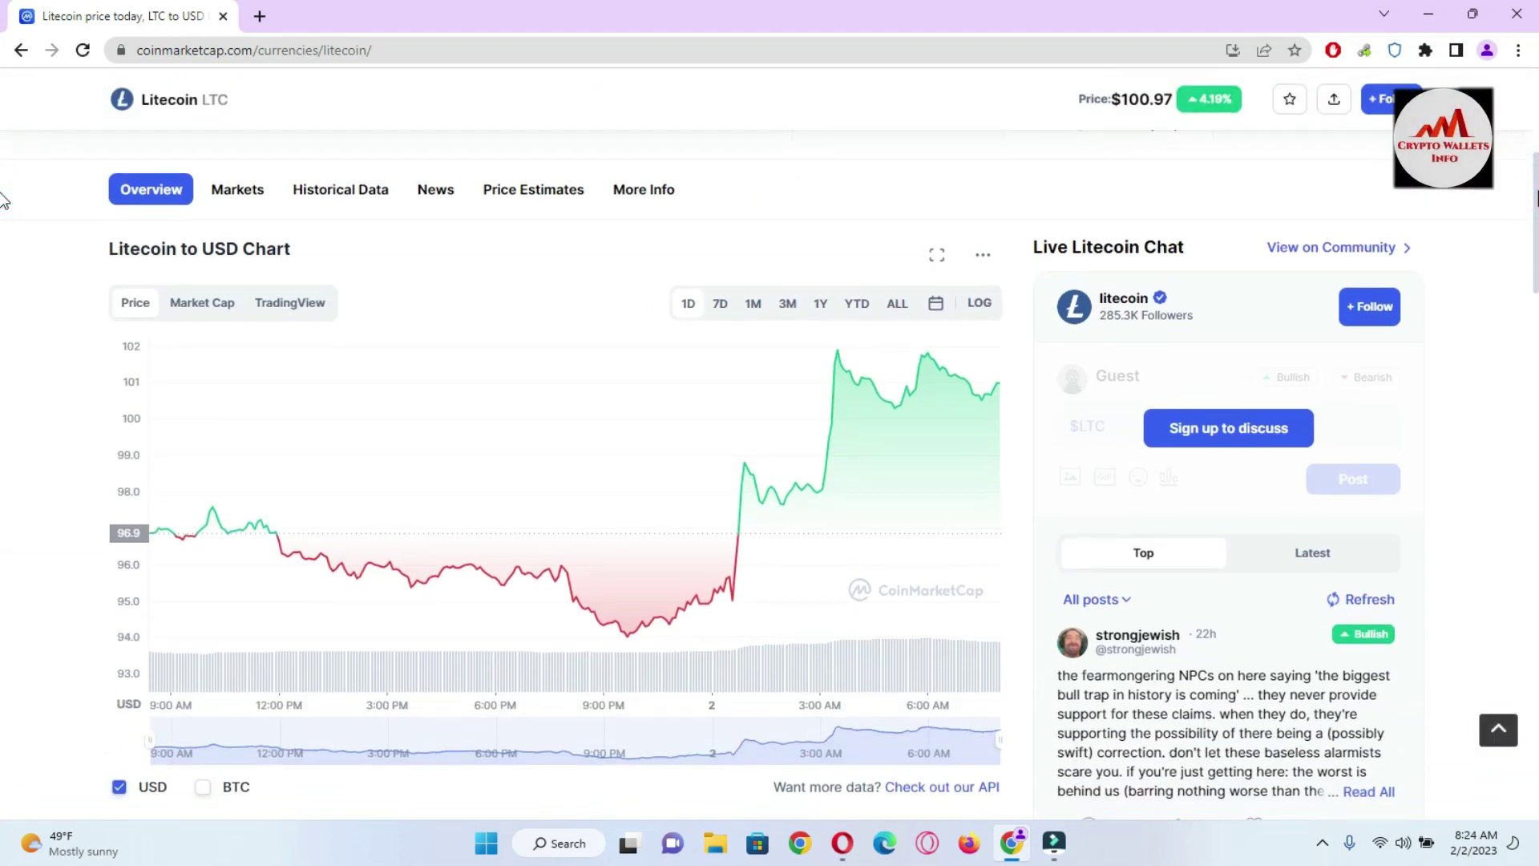
Show the Litecoin to USD chart over the ALL time range
click(897, 308)
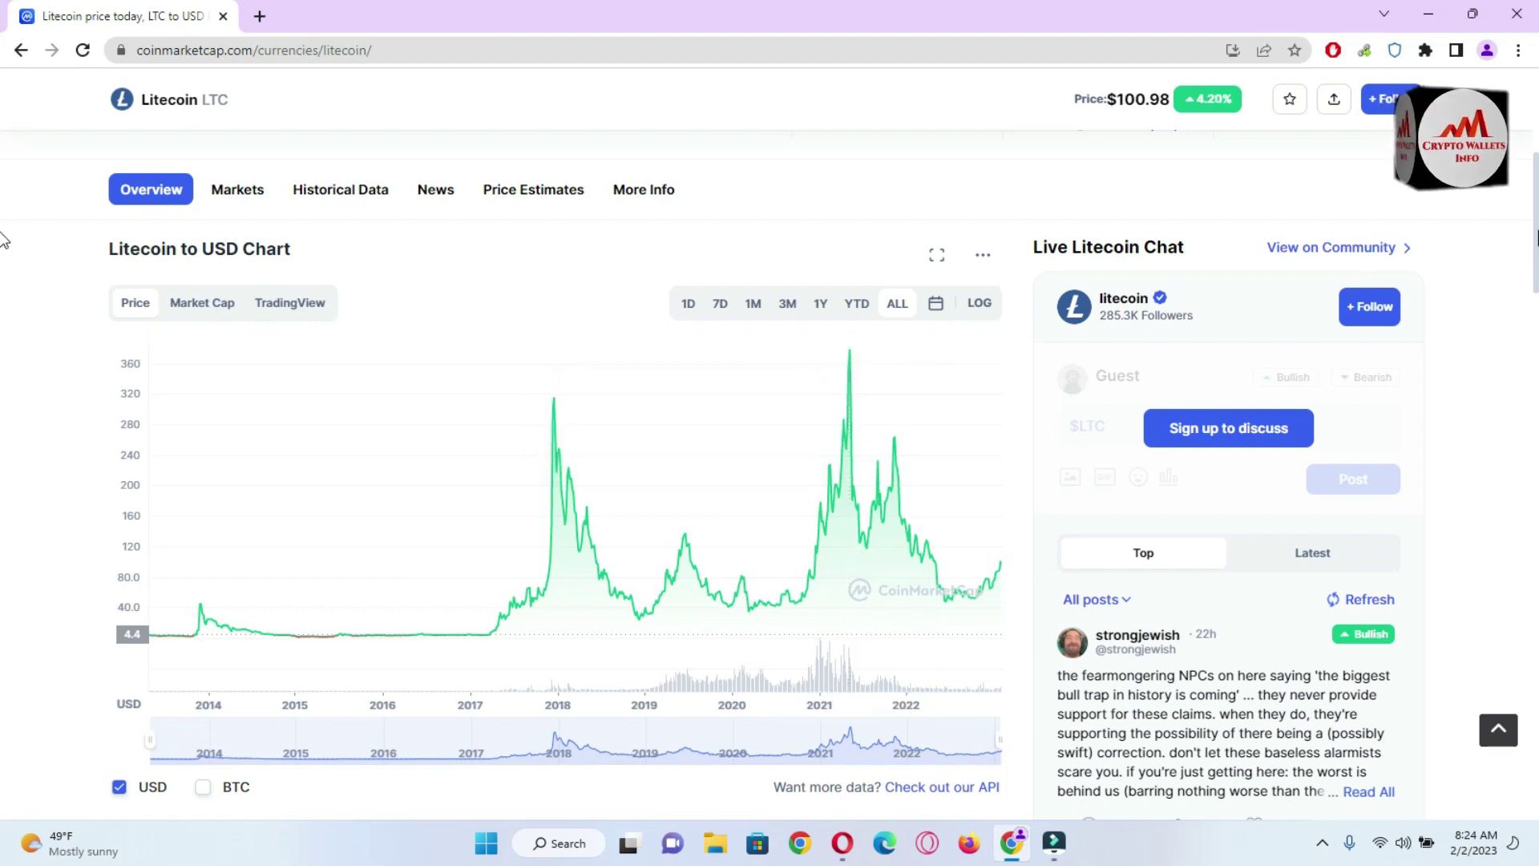
scroll(4, 272, down, 2)
scroll(4, 272, up, 1)
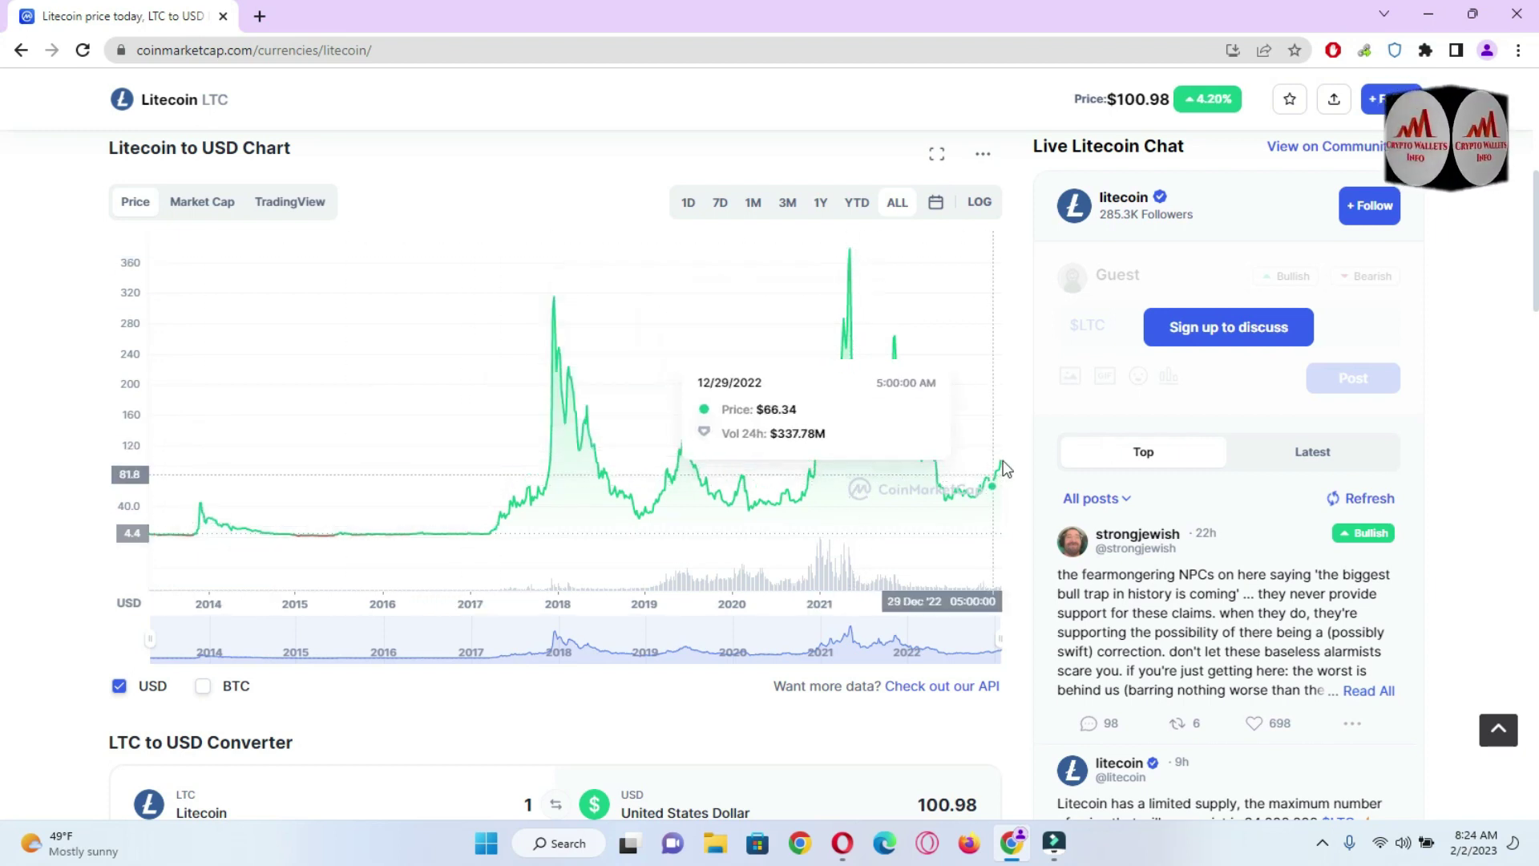
scroll(3, 232, down, 4)
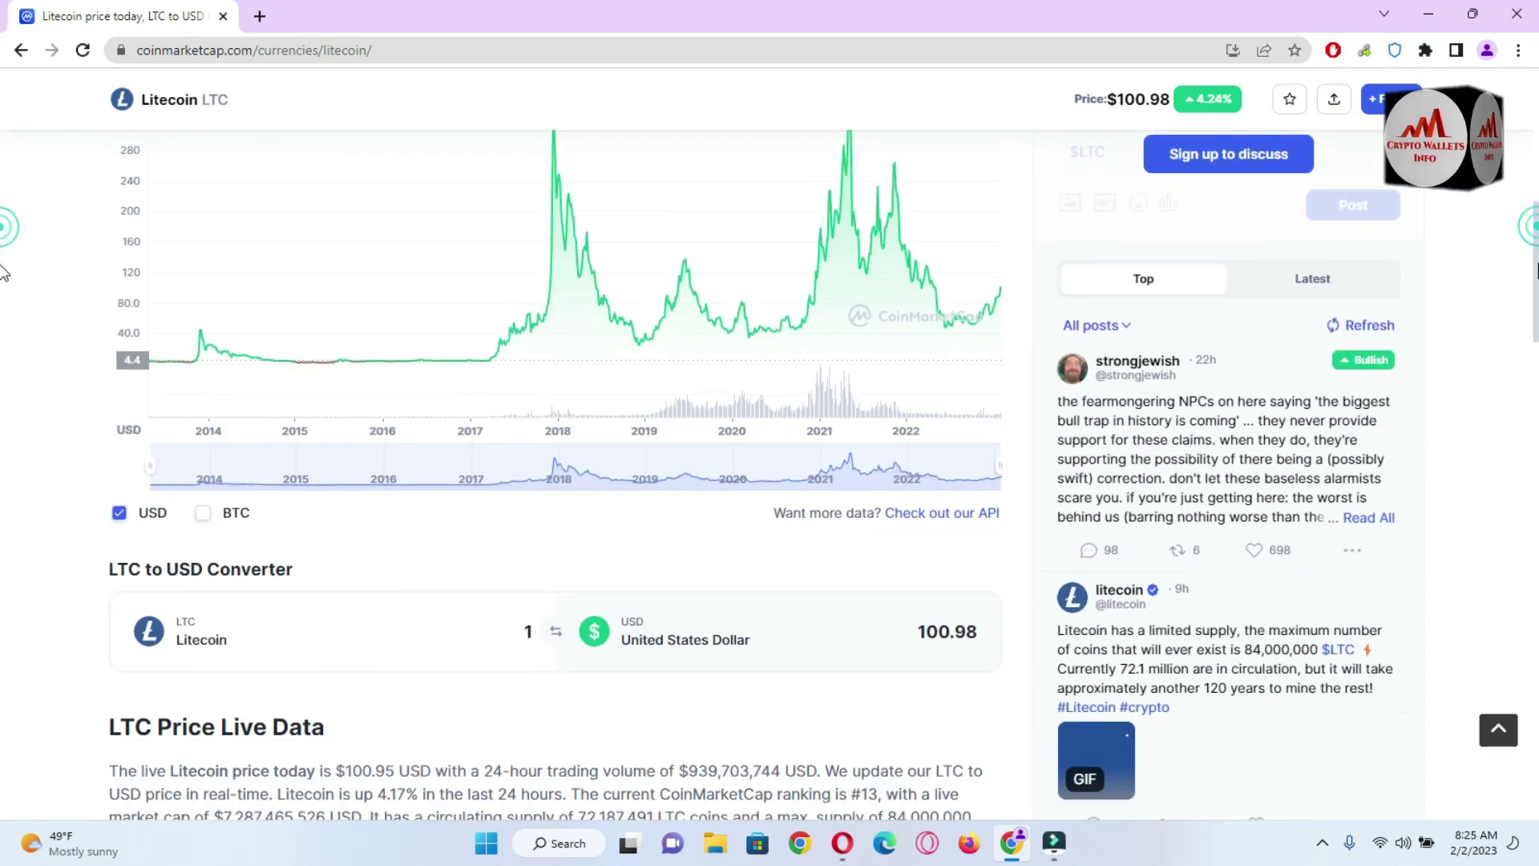
Review Litecoin's price data and Markets table, then open litecoin.org in a new tab
scroll(3, 340, down, 3)
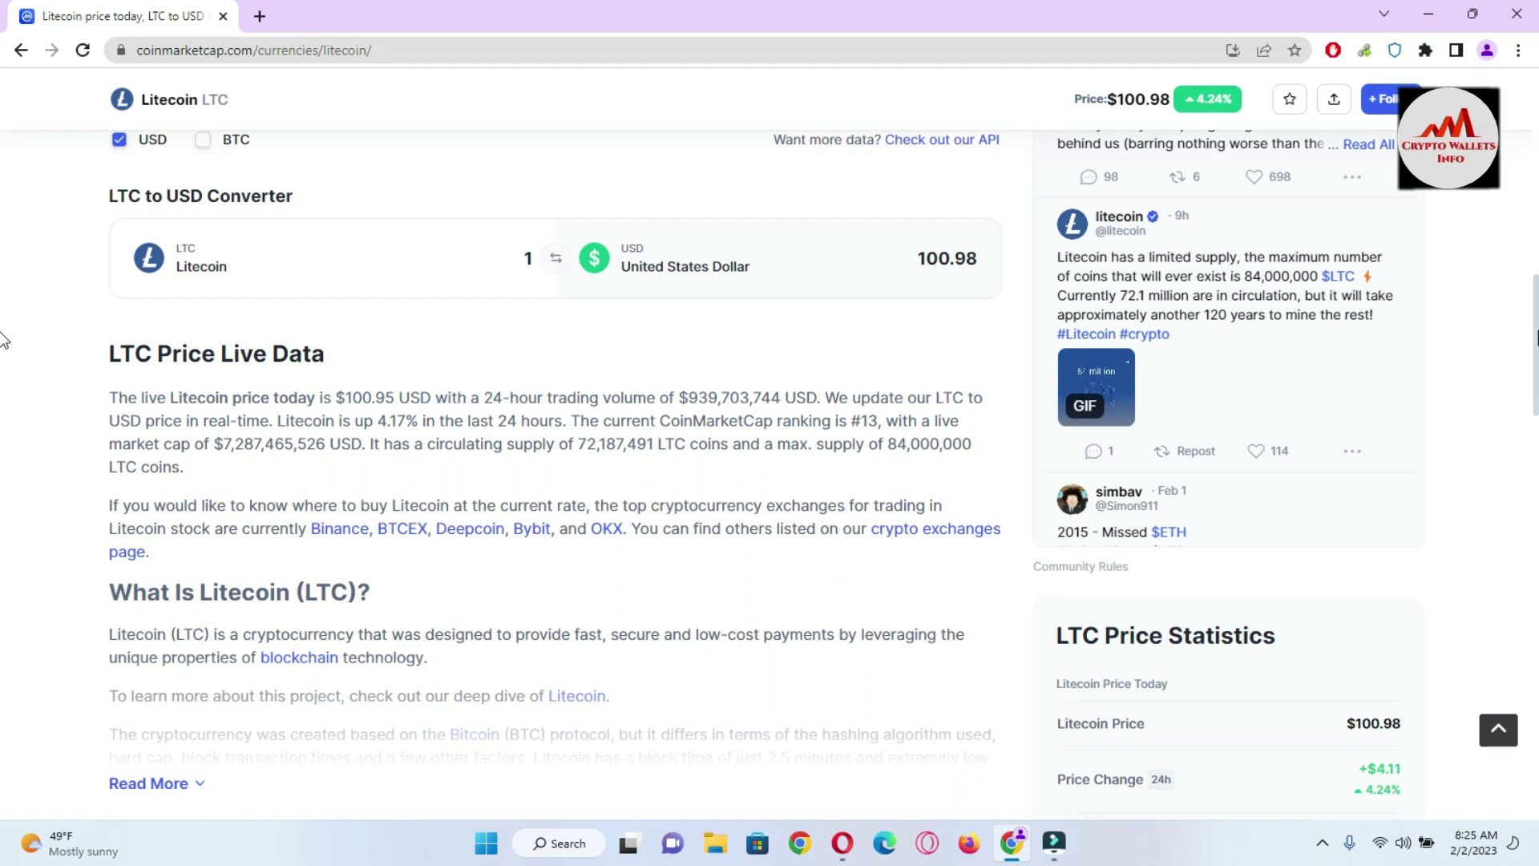
scroll(2, 340, down, 6)
scroll(2, 513, down, 5)
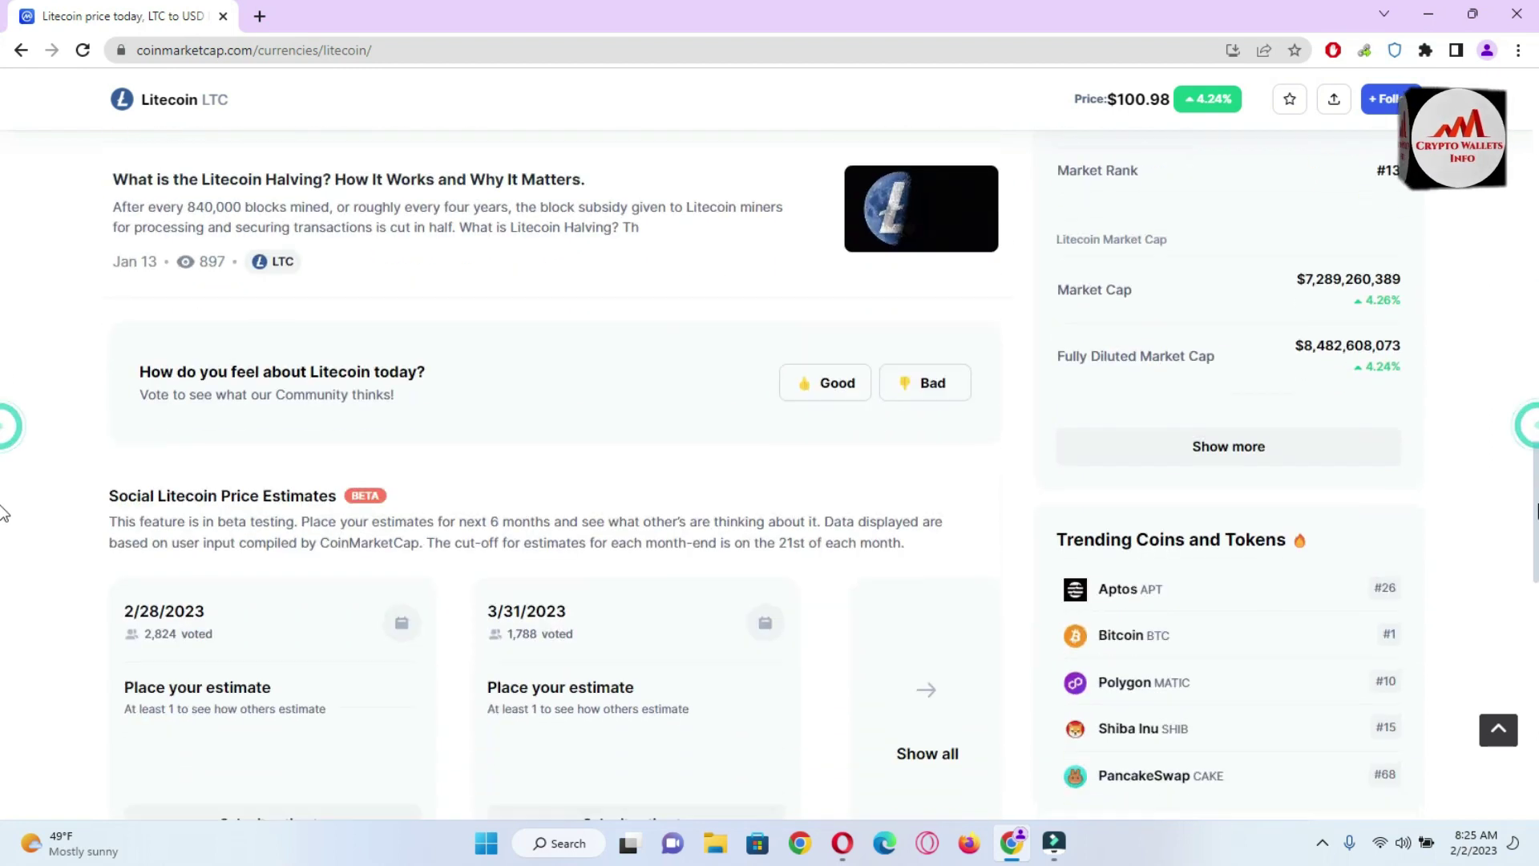
scroll(2, 513, down, 7)
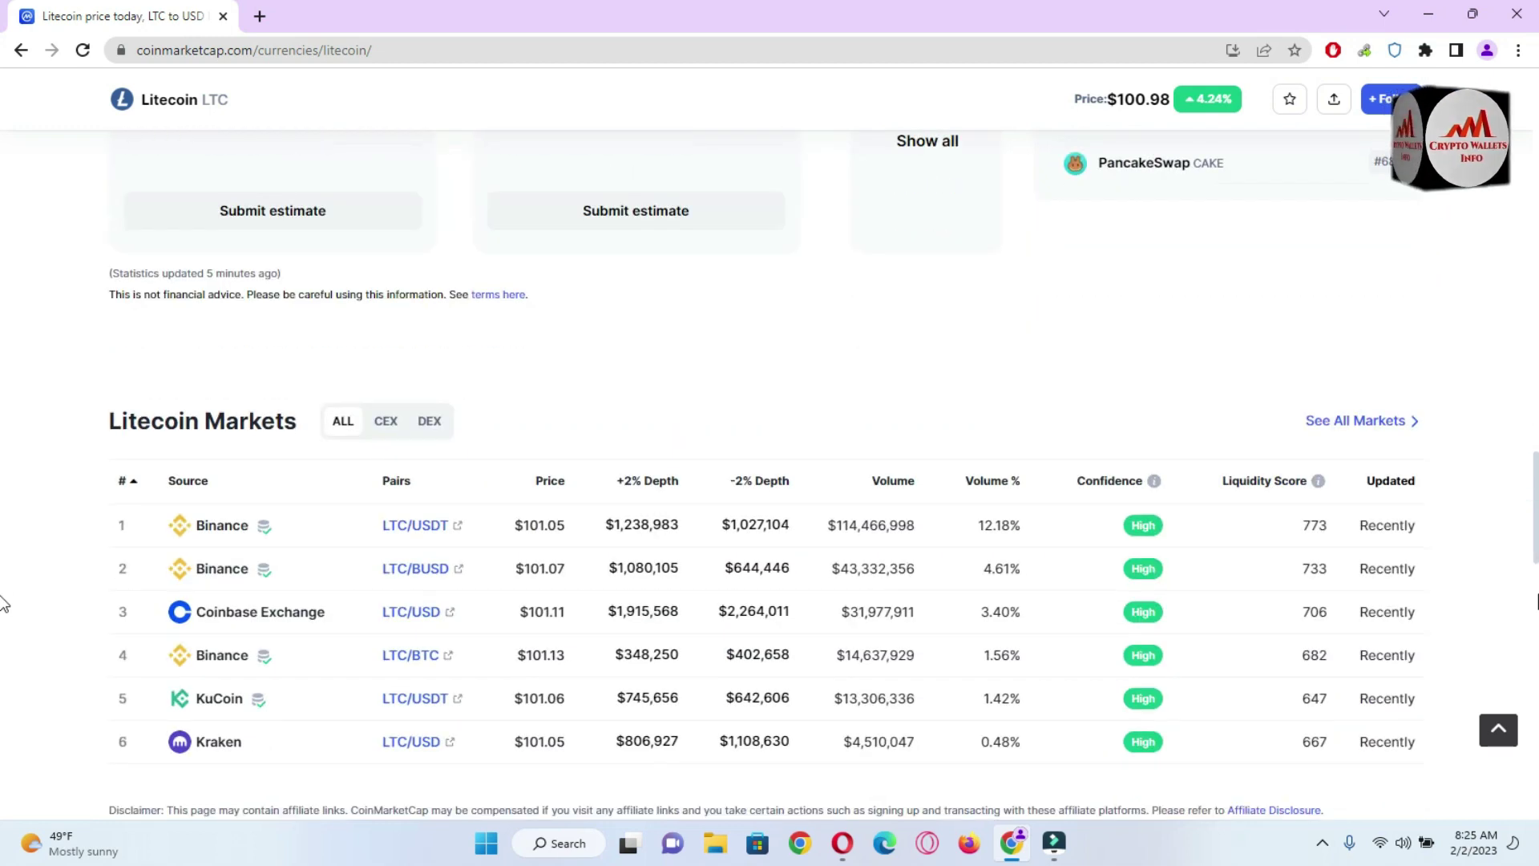
scroll(2, 597, down, 7)
scroll(2, 561, up, 5)
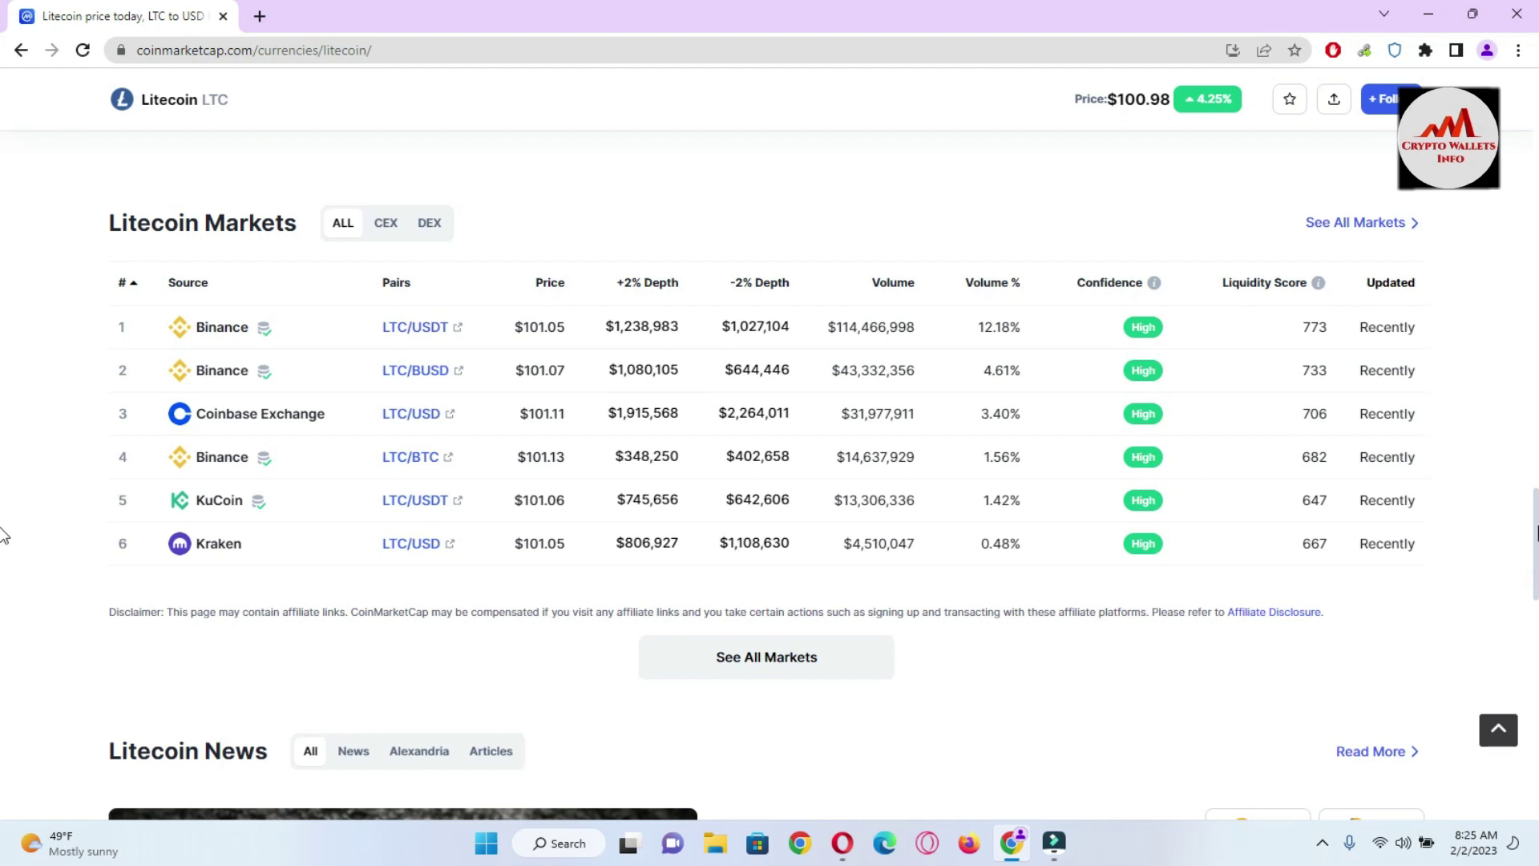
scroll(2, 537, up, 10)
scroll(2, 248, up, 8)
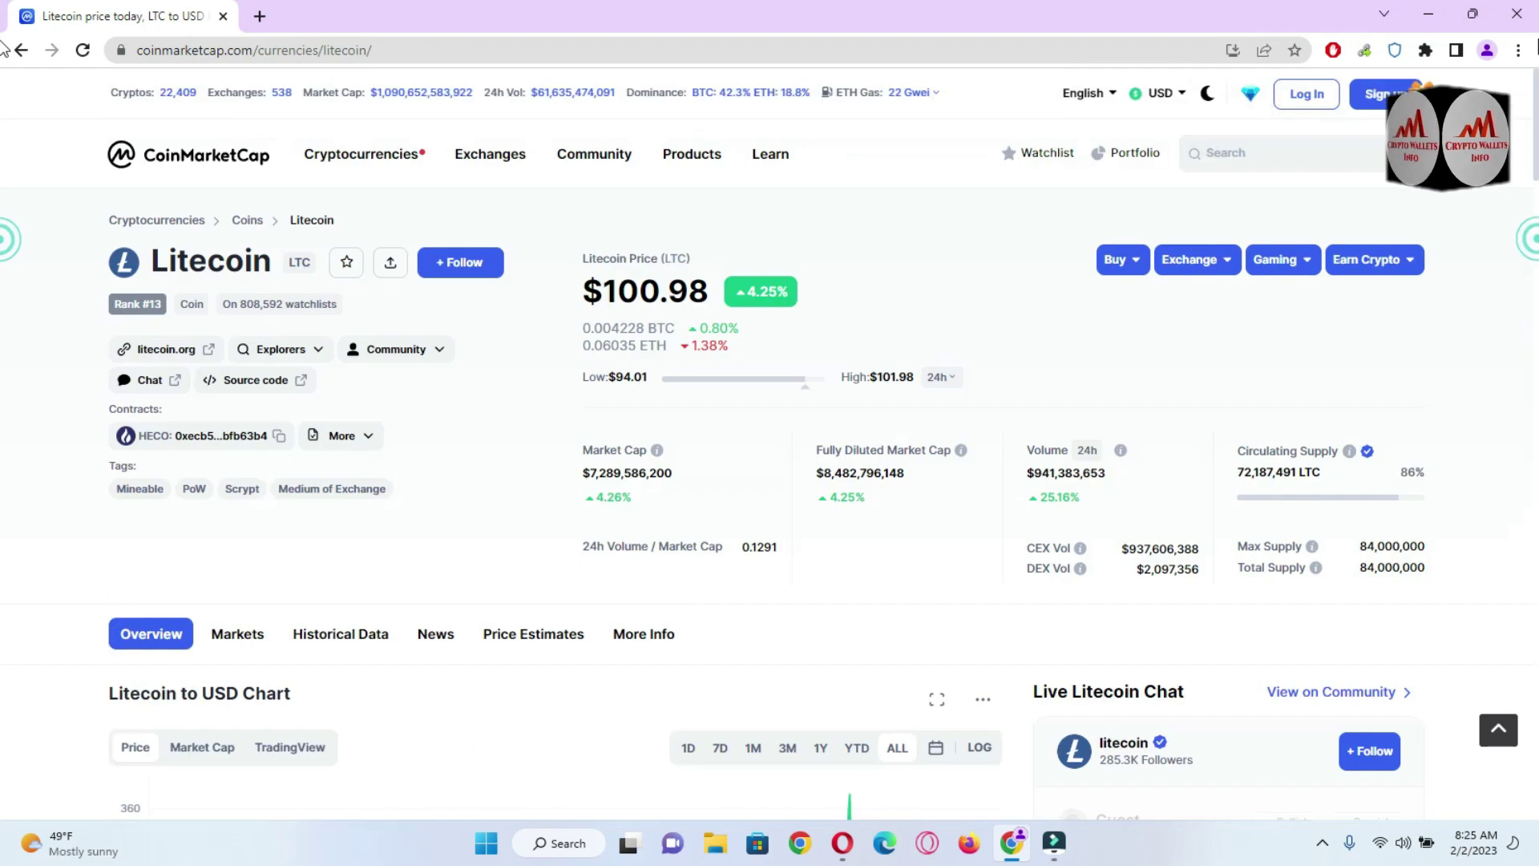
click(161, 349)
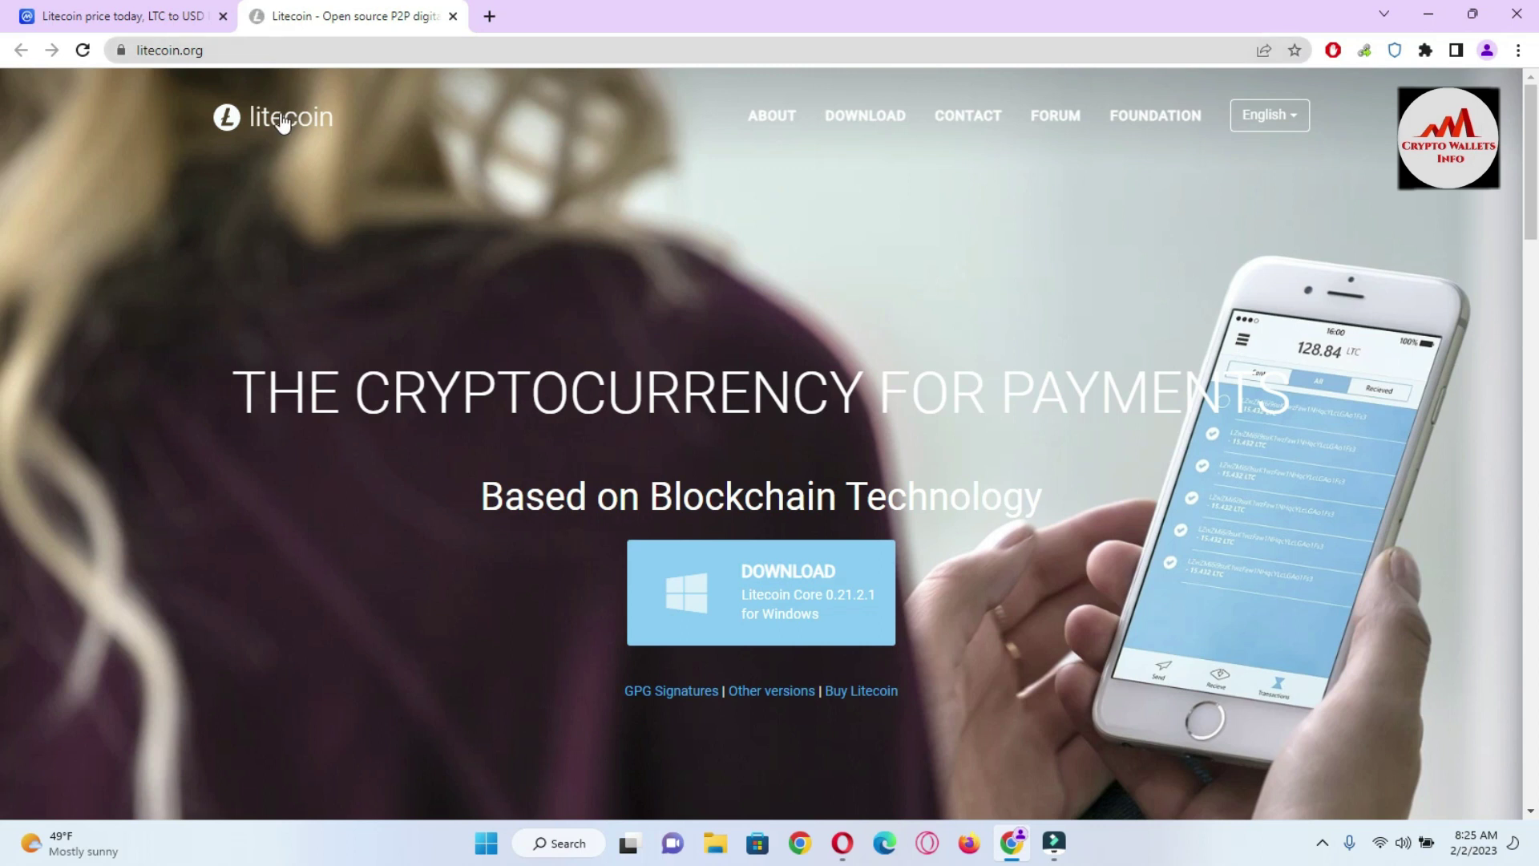
Select the full litecoin.org web address in the address bar
click(225, 48)
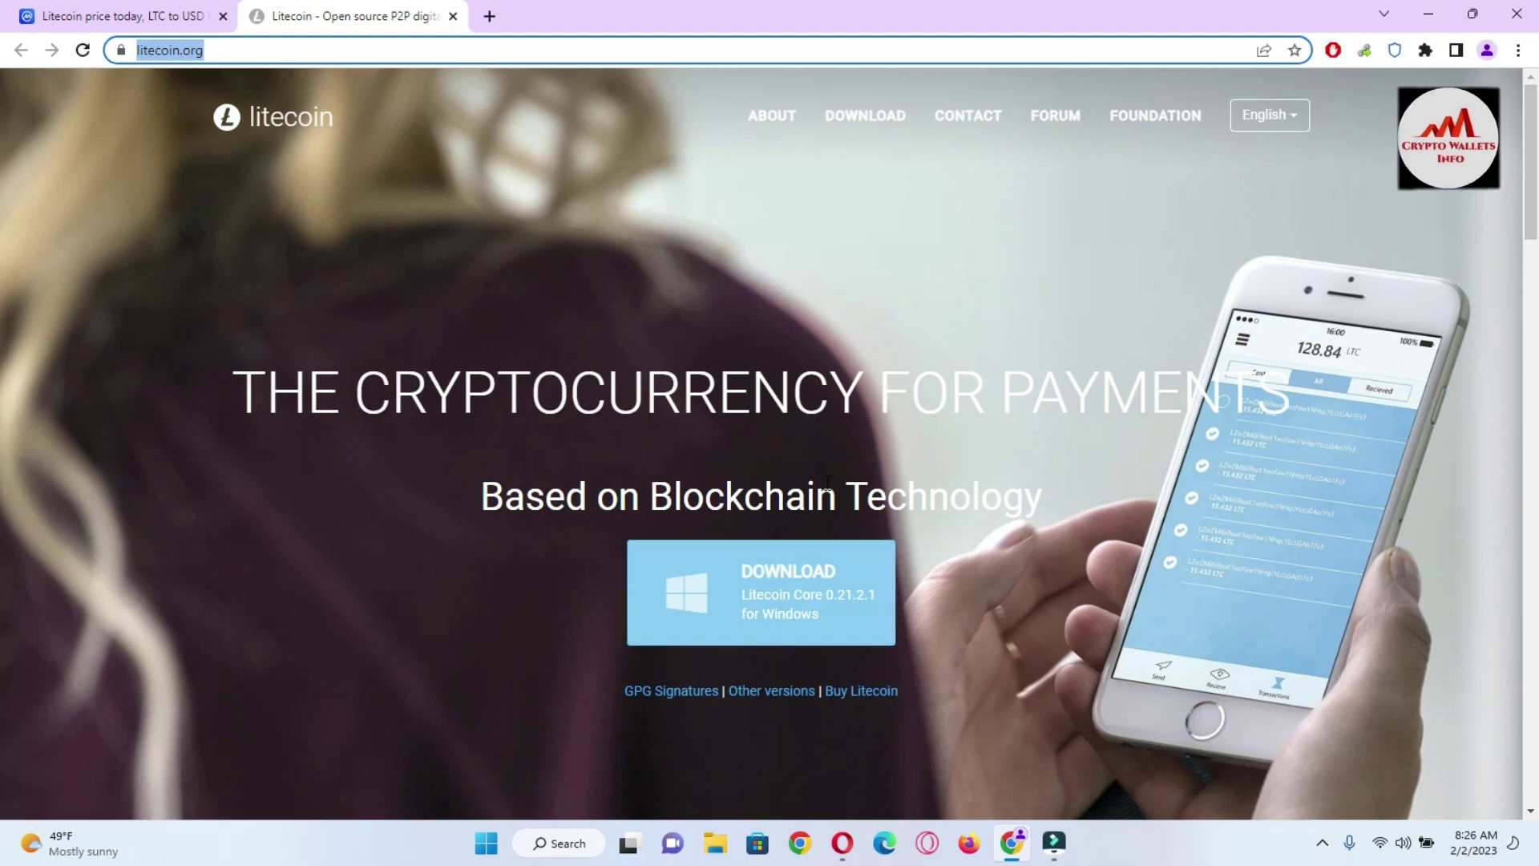
click(2, 213)
scroll(2, 346, down, 7)
scroll(2, 346, down, 6)
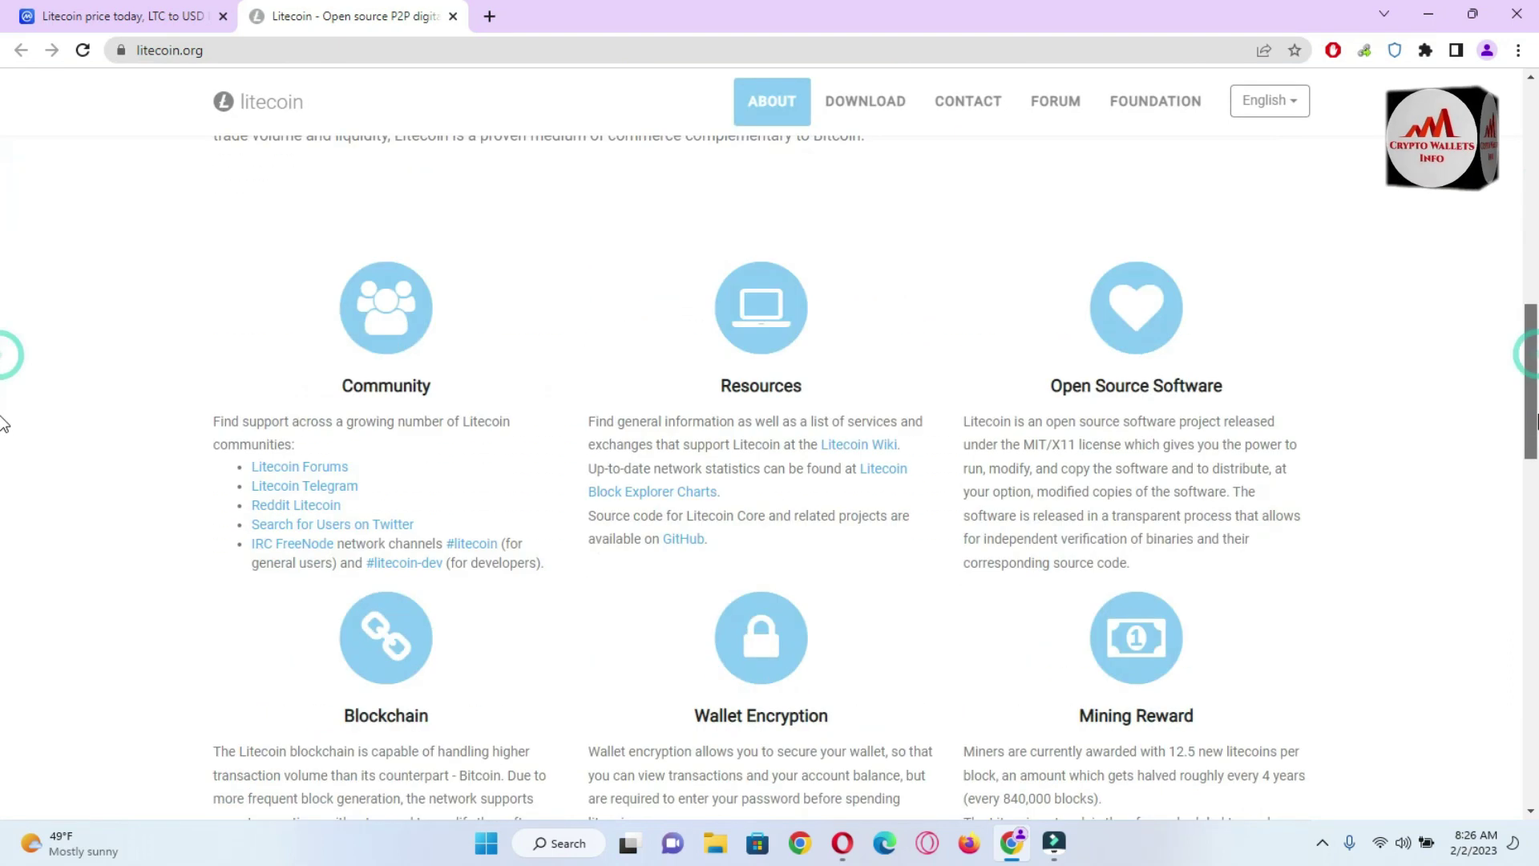
scroll(2, 425, down, 4)
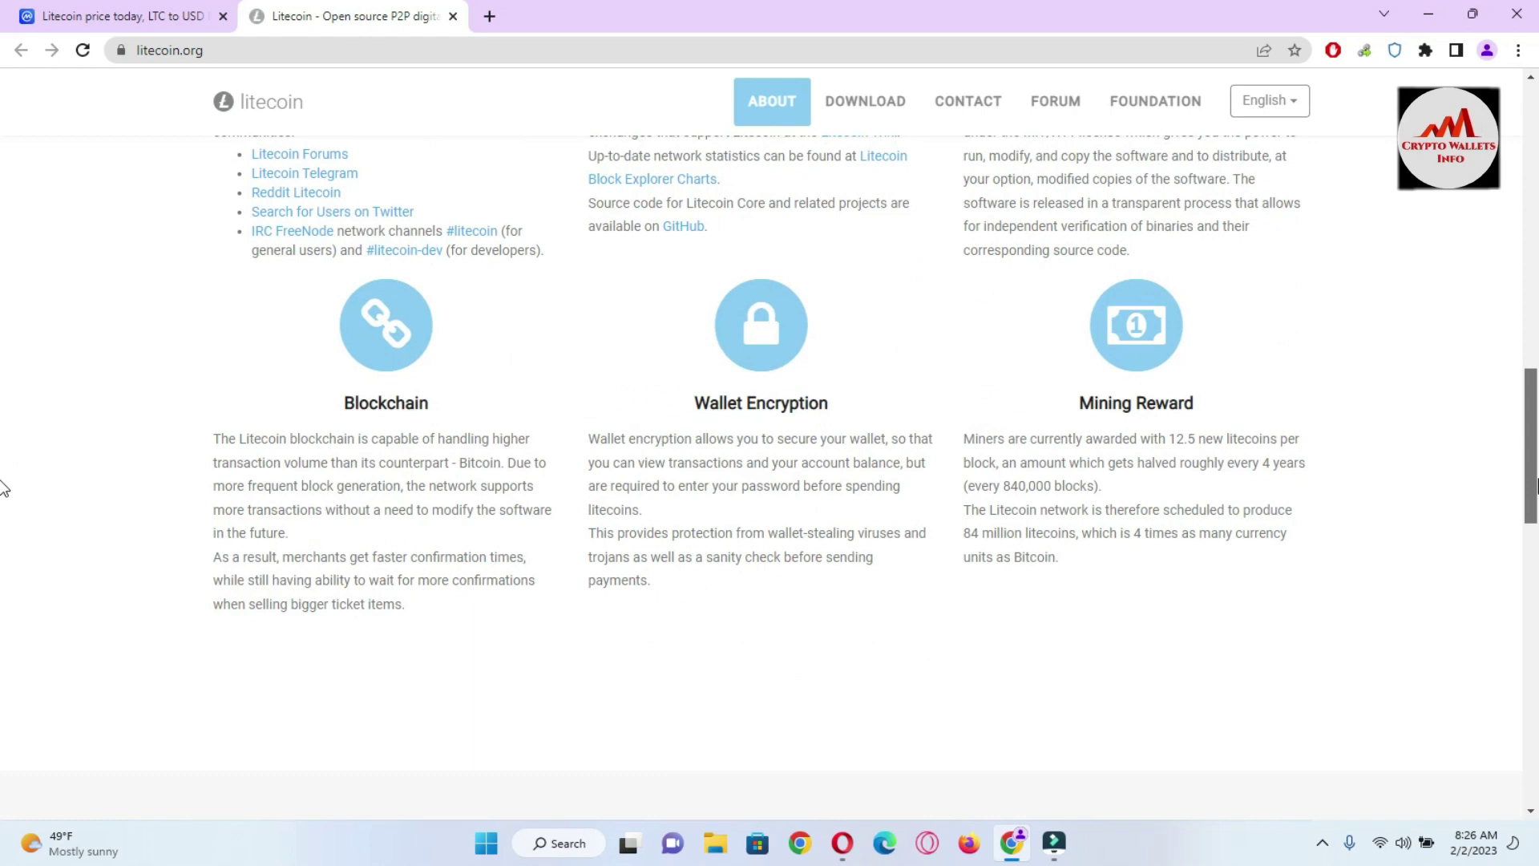
scroll(2, 465, up, 2)
scroll(2, 521, down, 8)
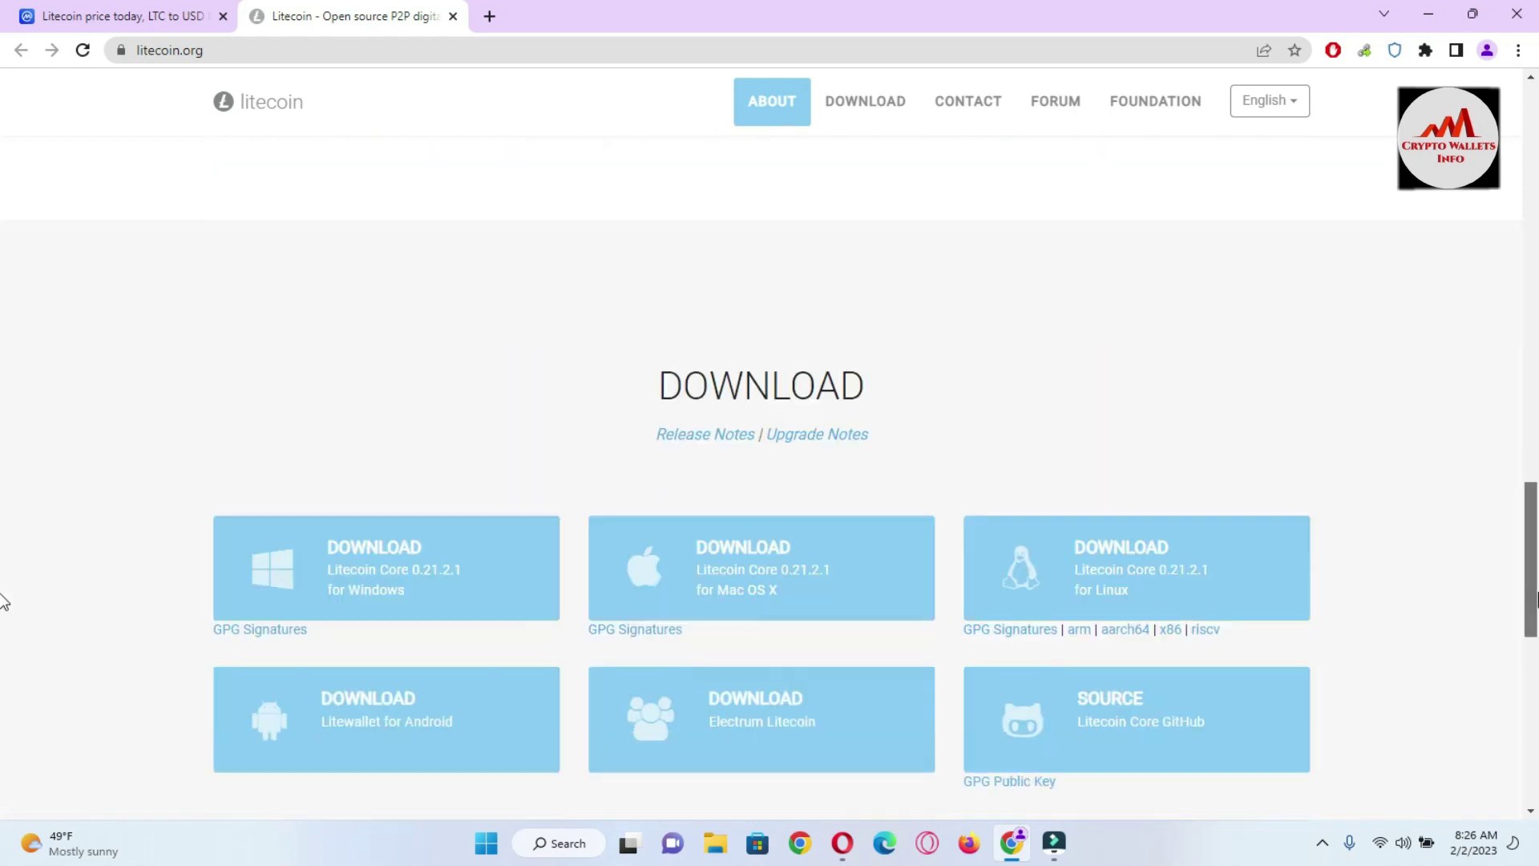
scroll(2, 609, down, 1)
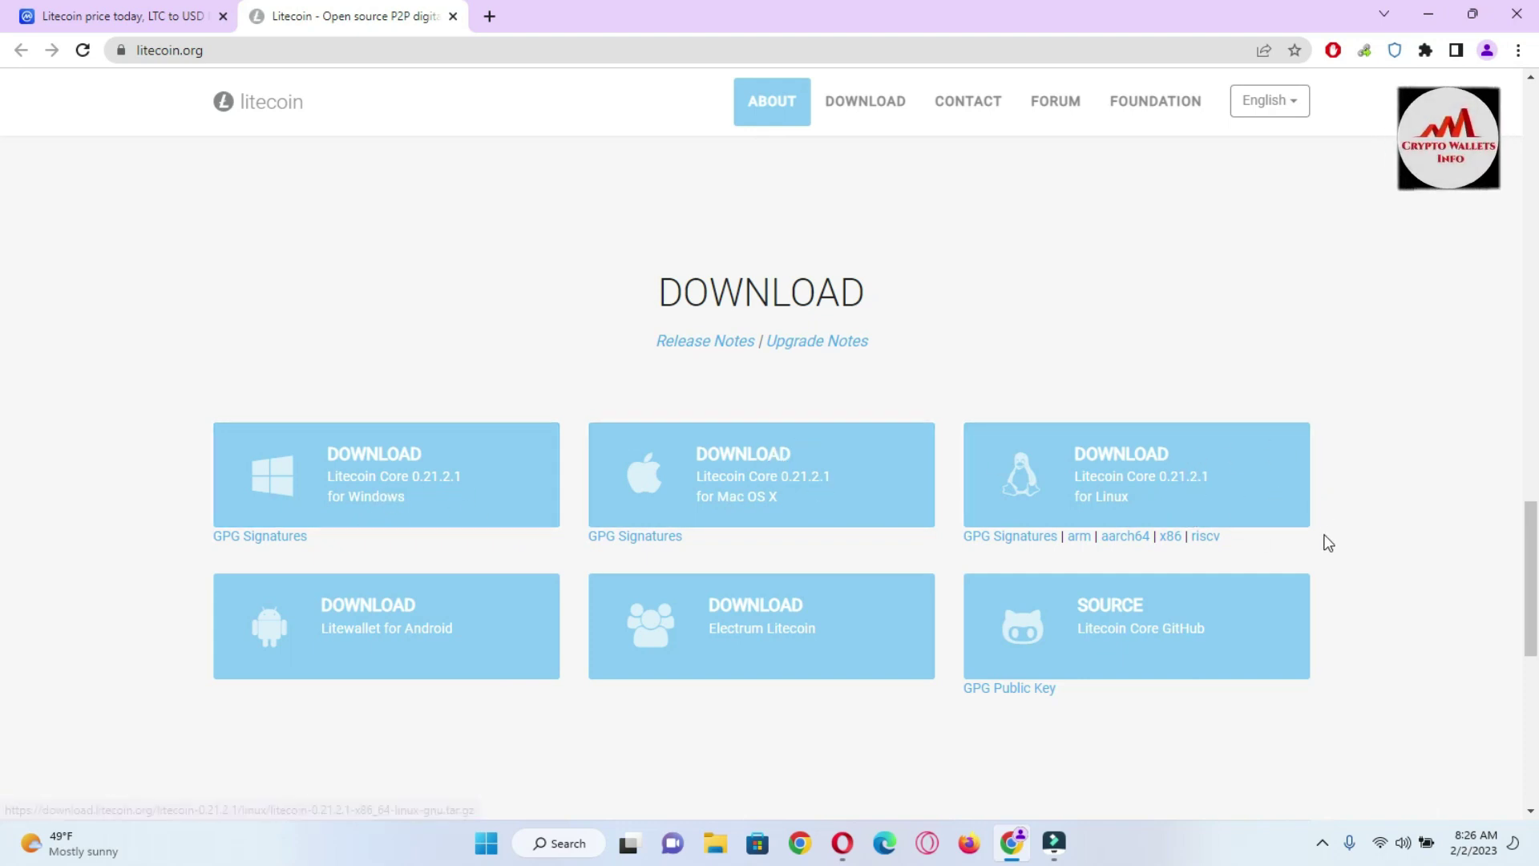
drag(1532, 602, 1532, 186)
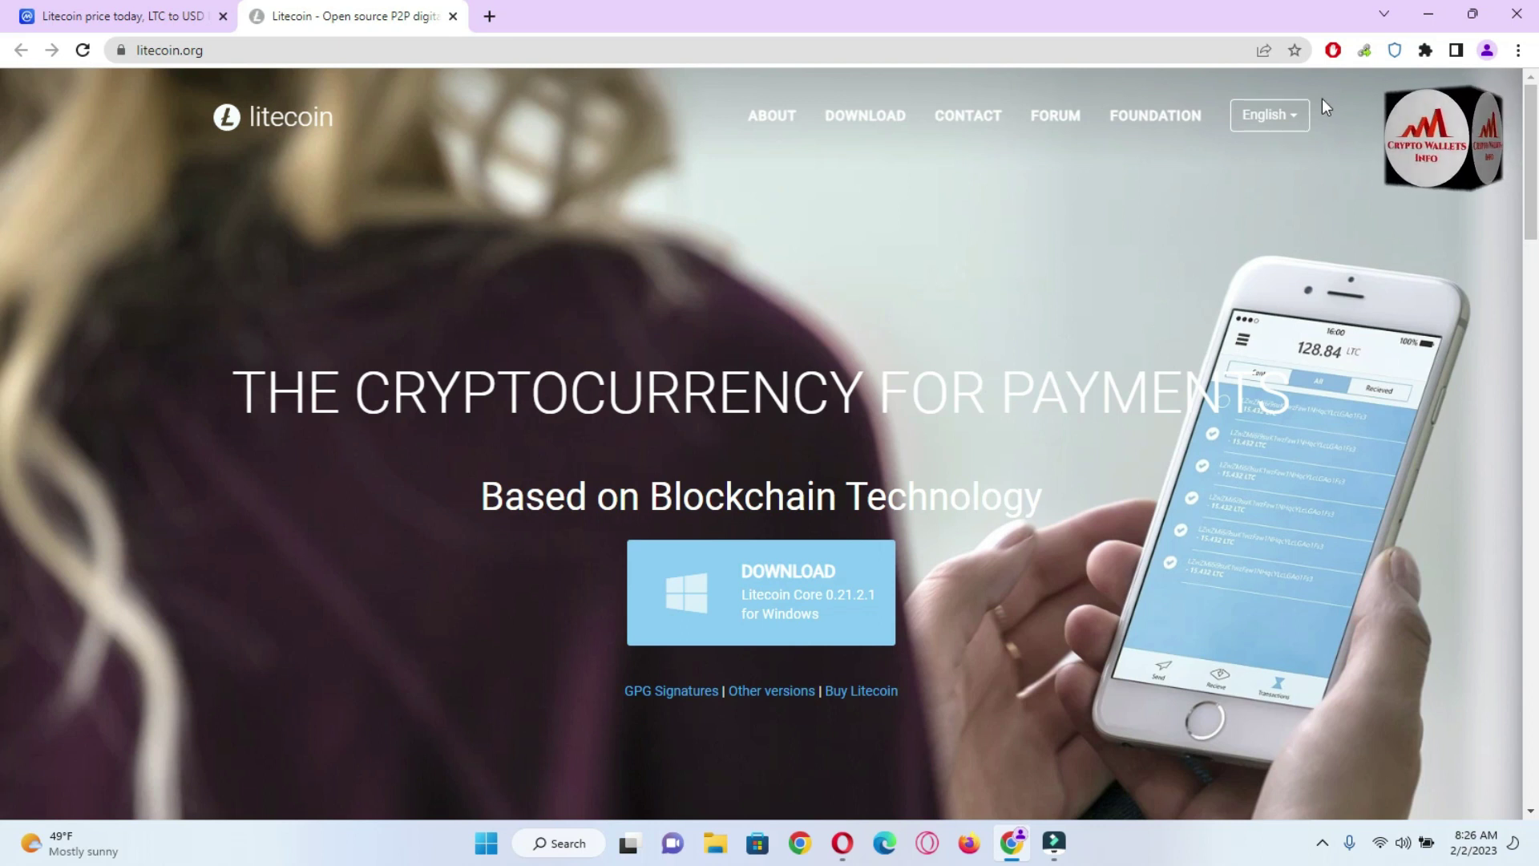
Unlock the Trust Wallet extension by entering the wallet password
click(1395, 50)
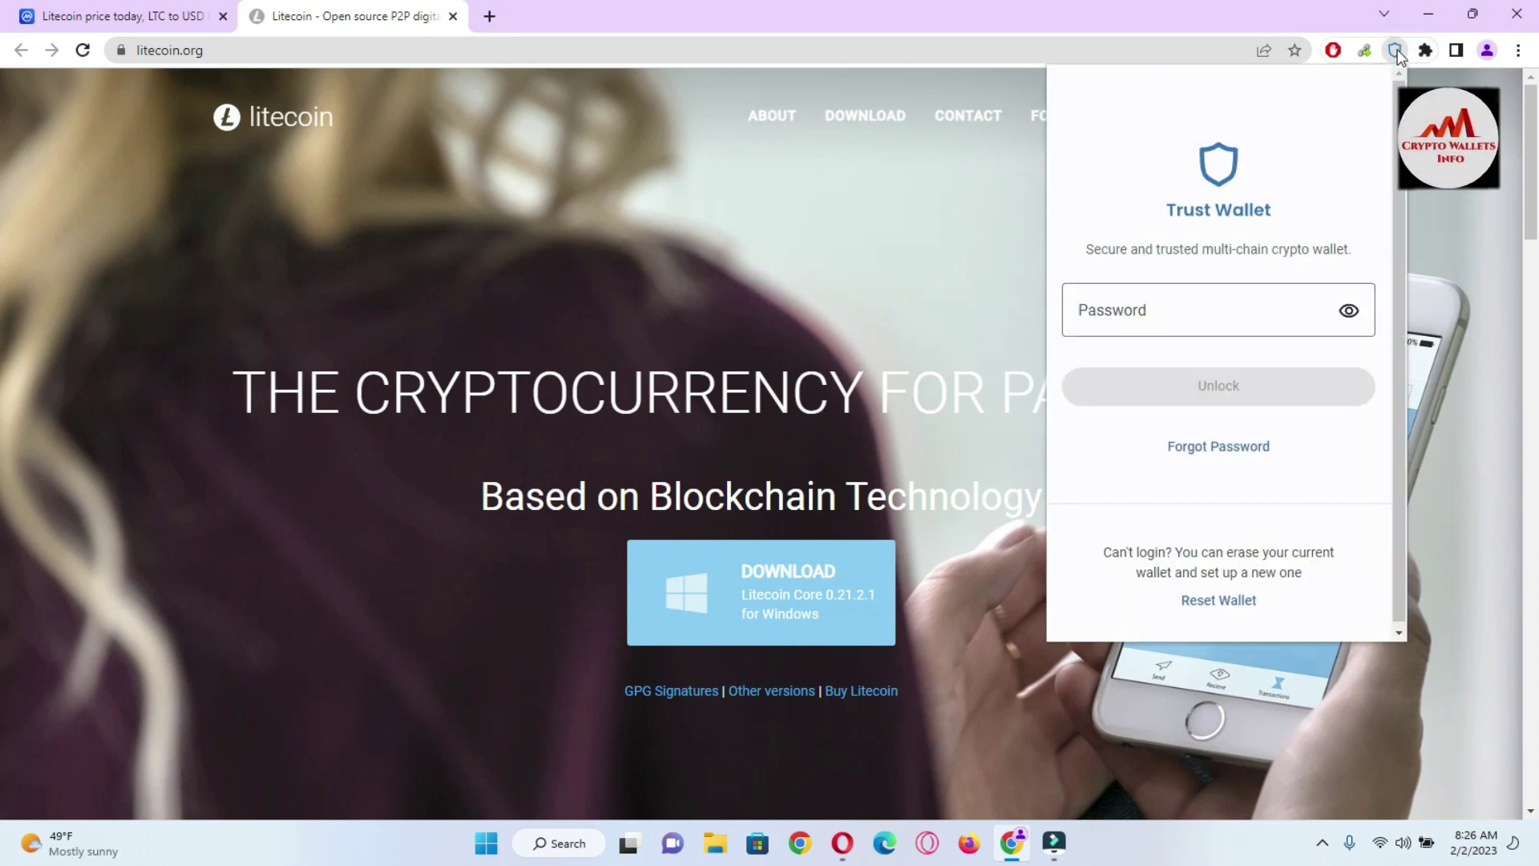
text(••••)
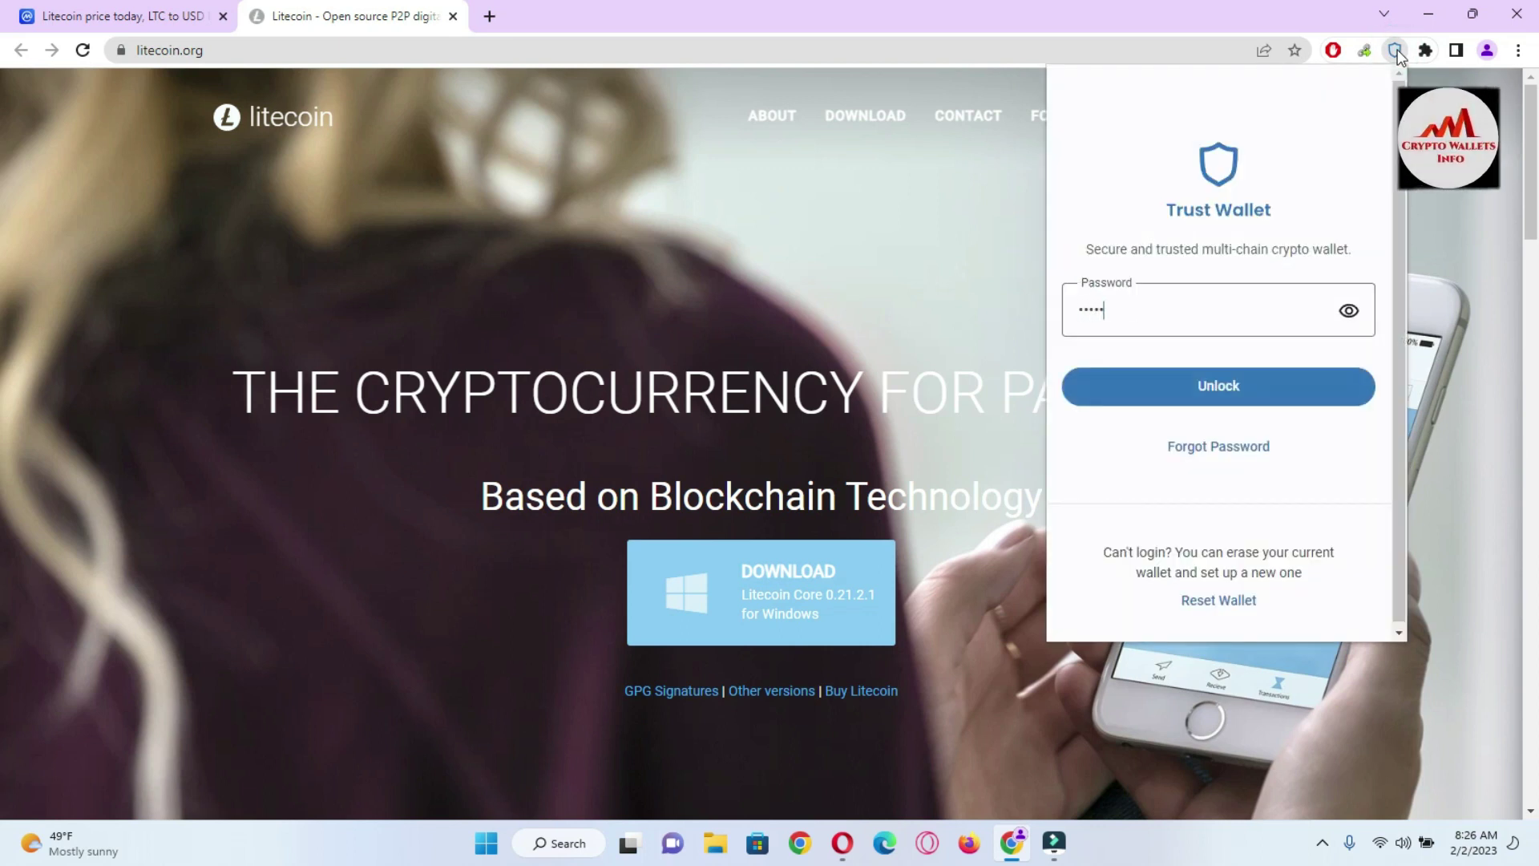
text(•••••••••)
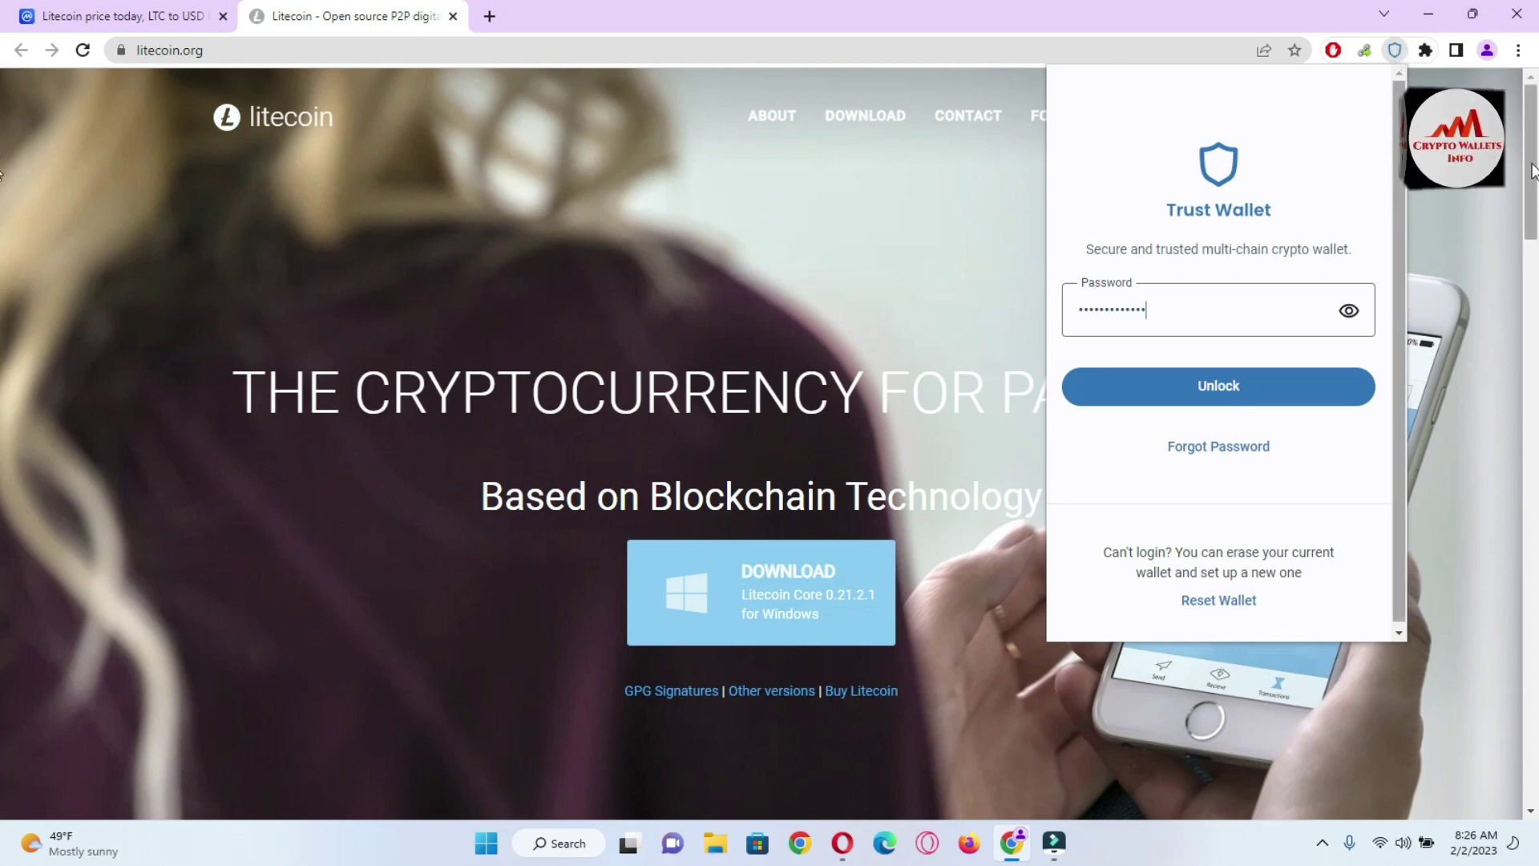
click(1205, 392)
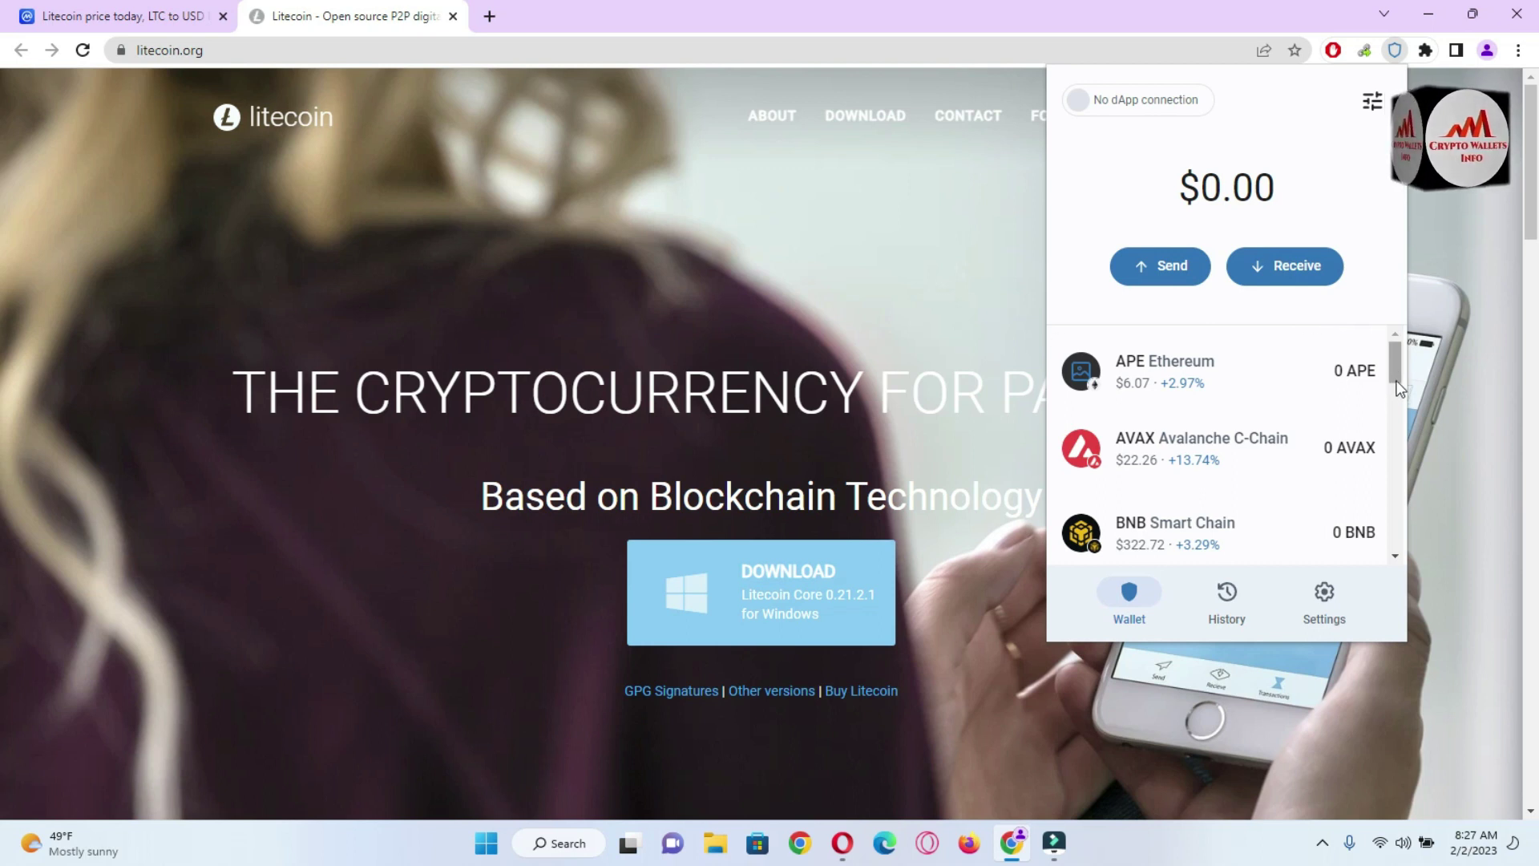
mouse_move(1390, 364)
mouse_down()
mouse_move(1413, 574)
mouse_move(1403, 360)
mouse_up()
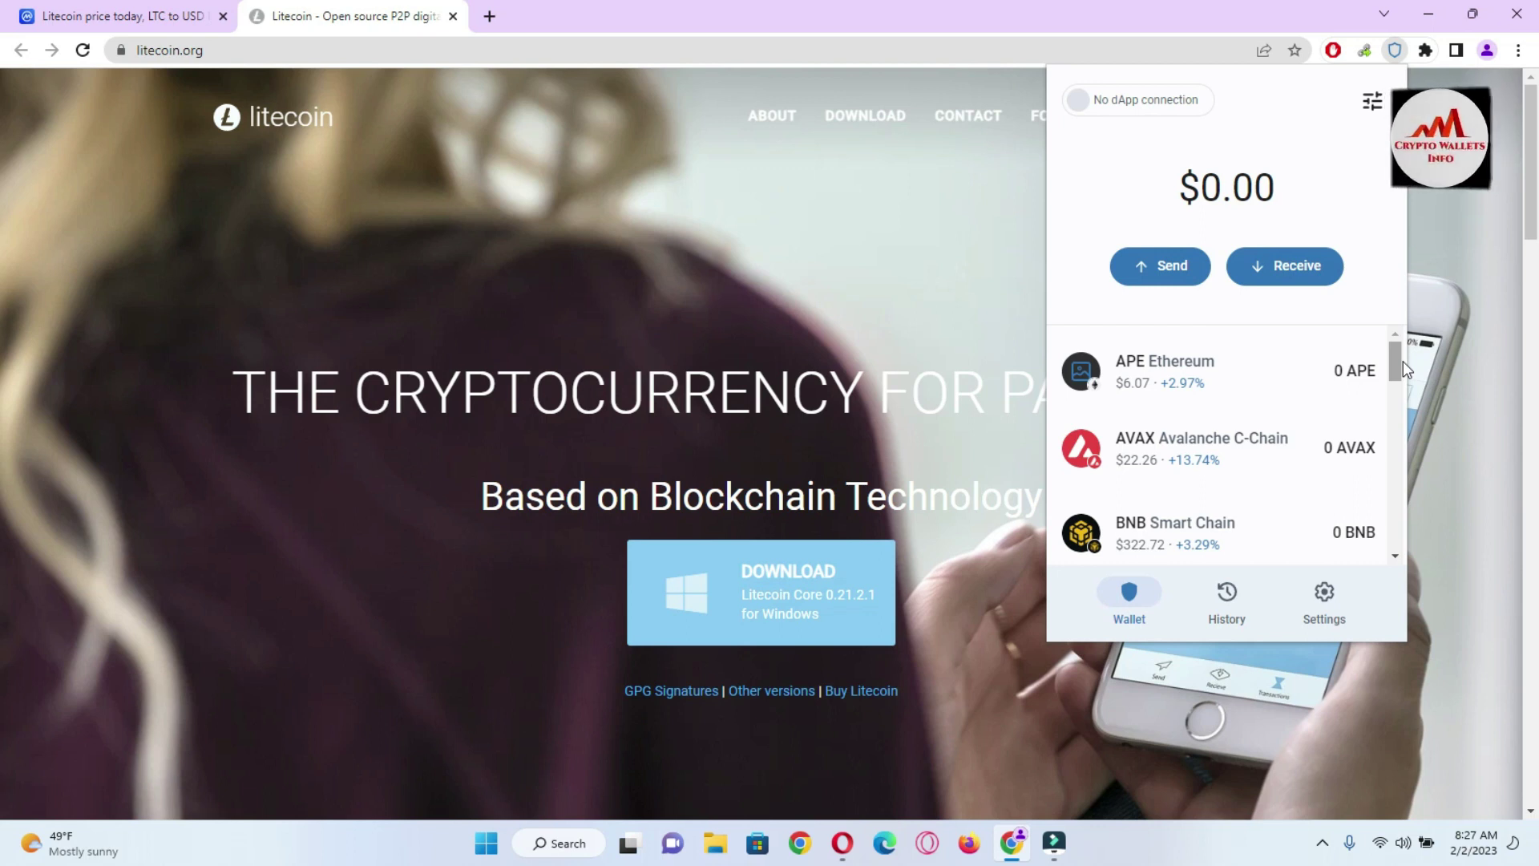
Search Manage Tokens for 'LTC', switch on LTC Smart Chain, and return home
click(1373, 110)
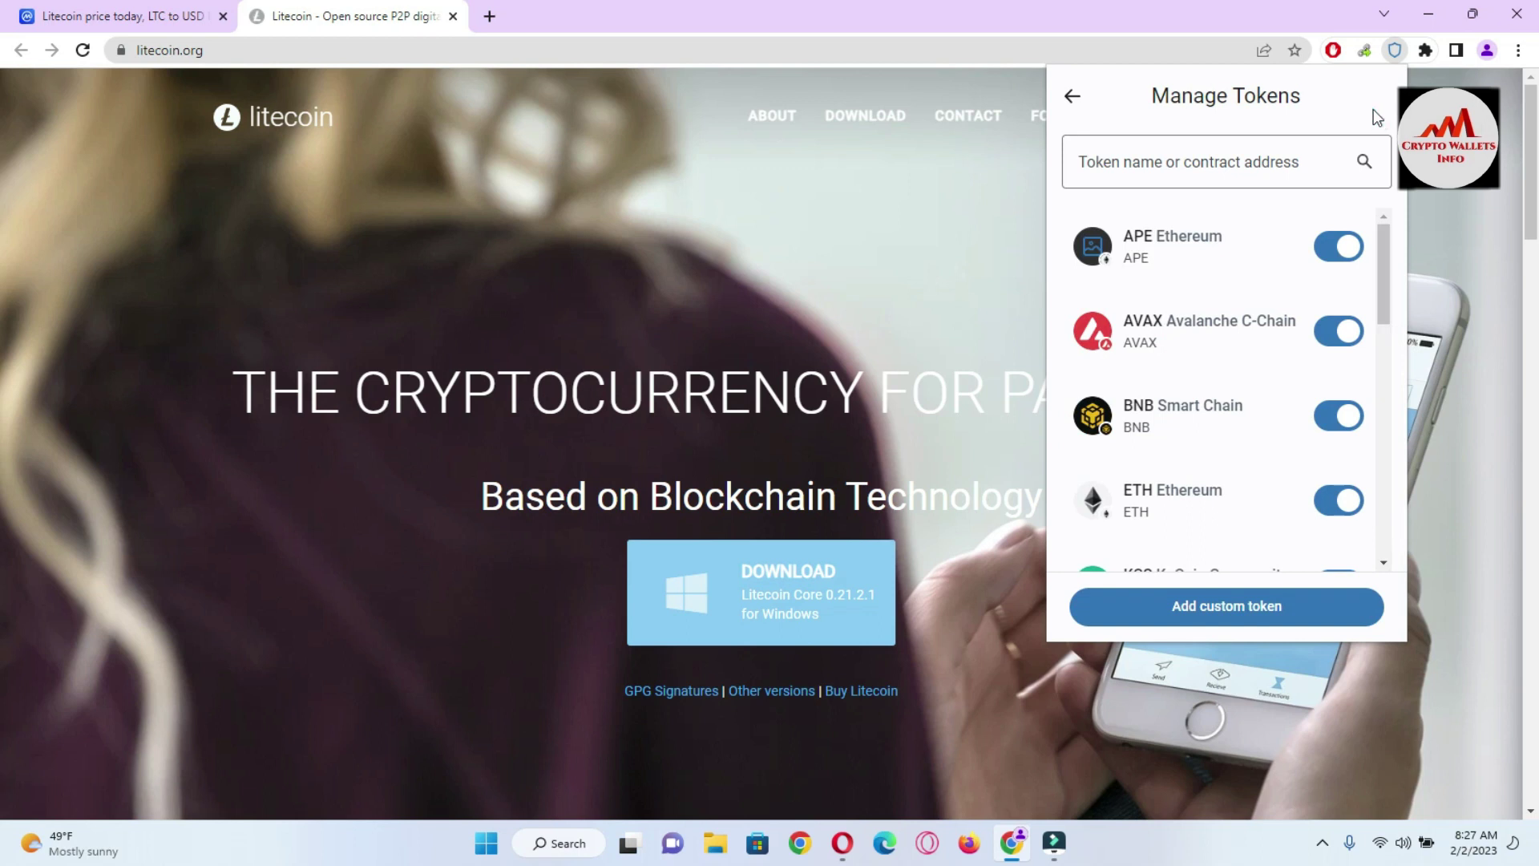
click(1200, 153)
text(L)
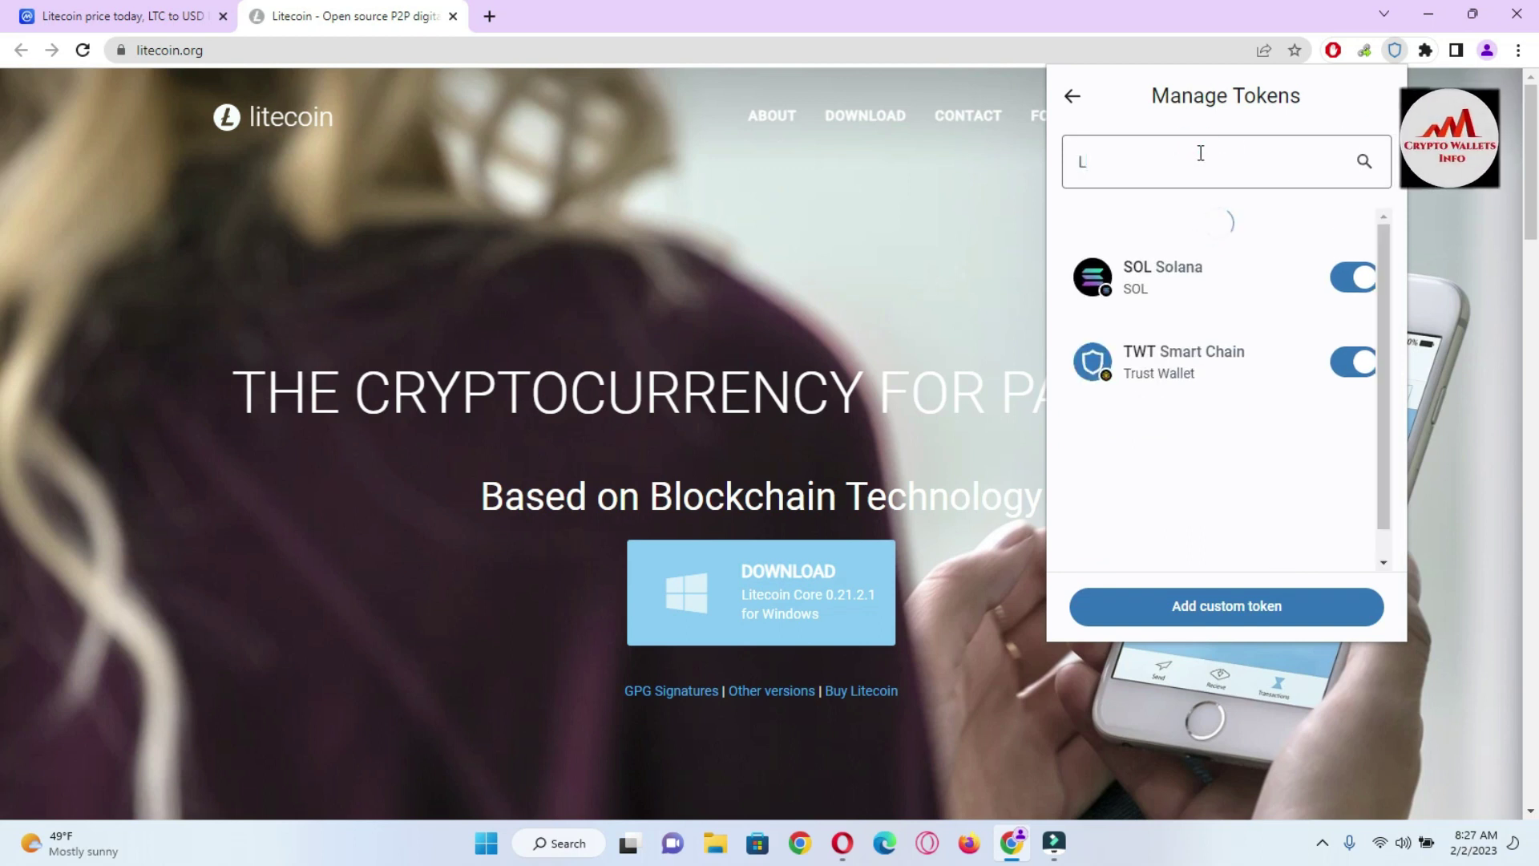
text(i)
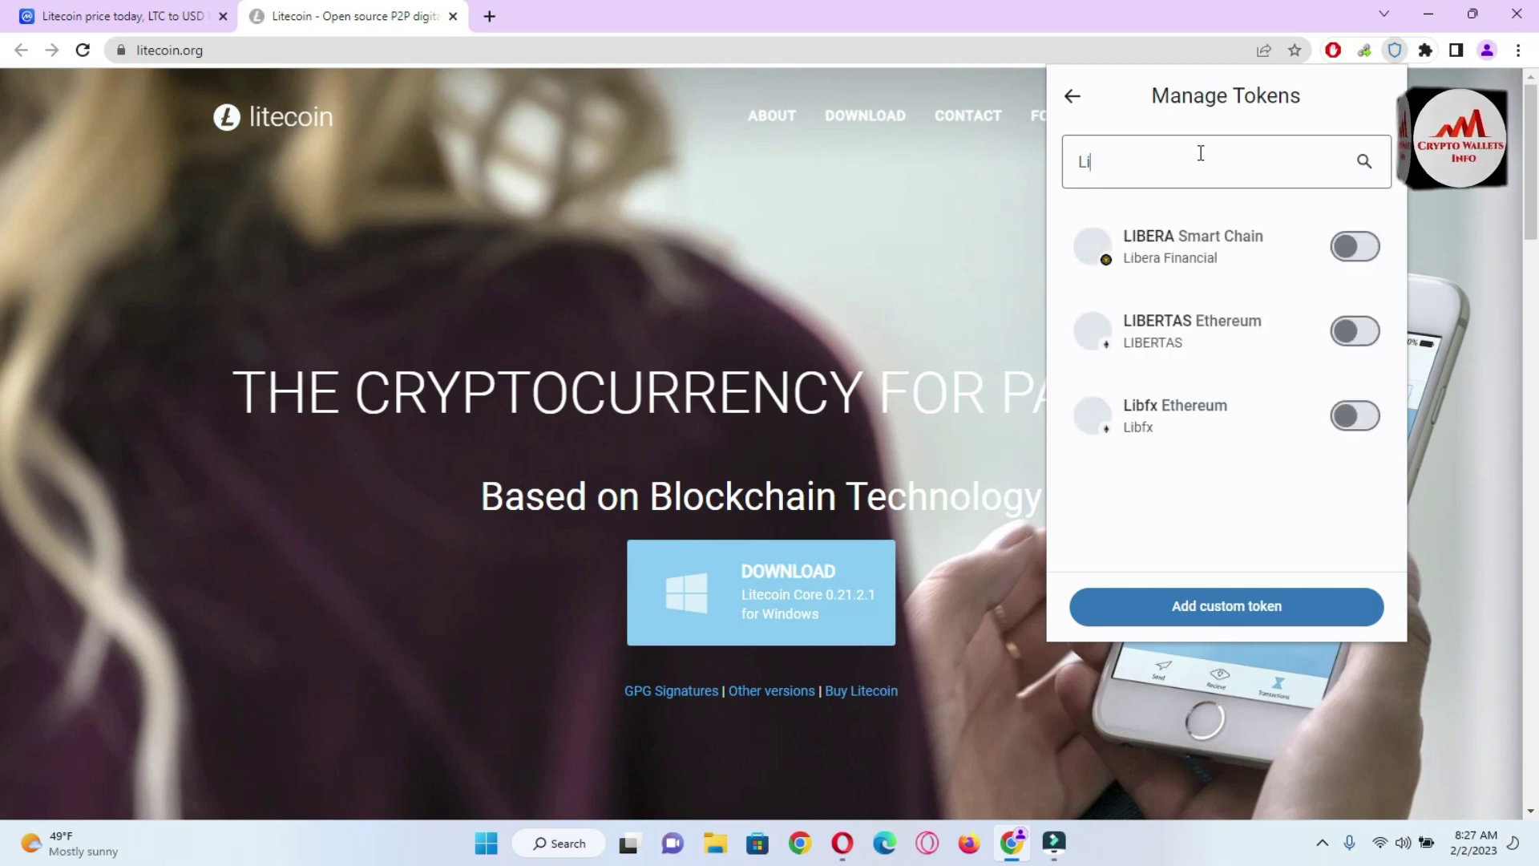
text(te)
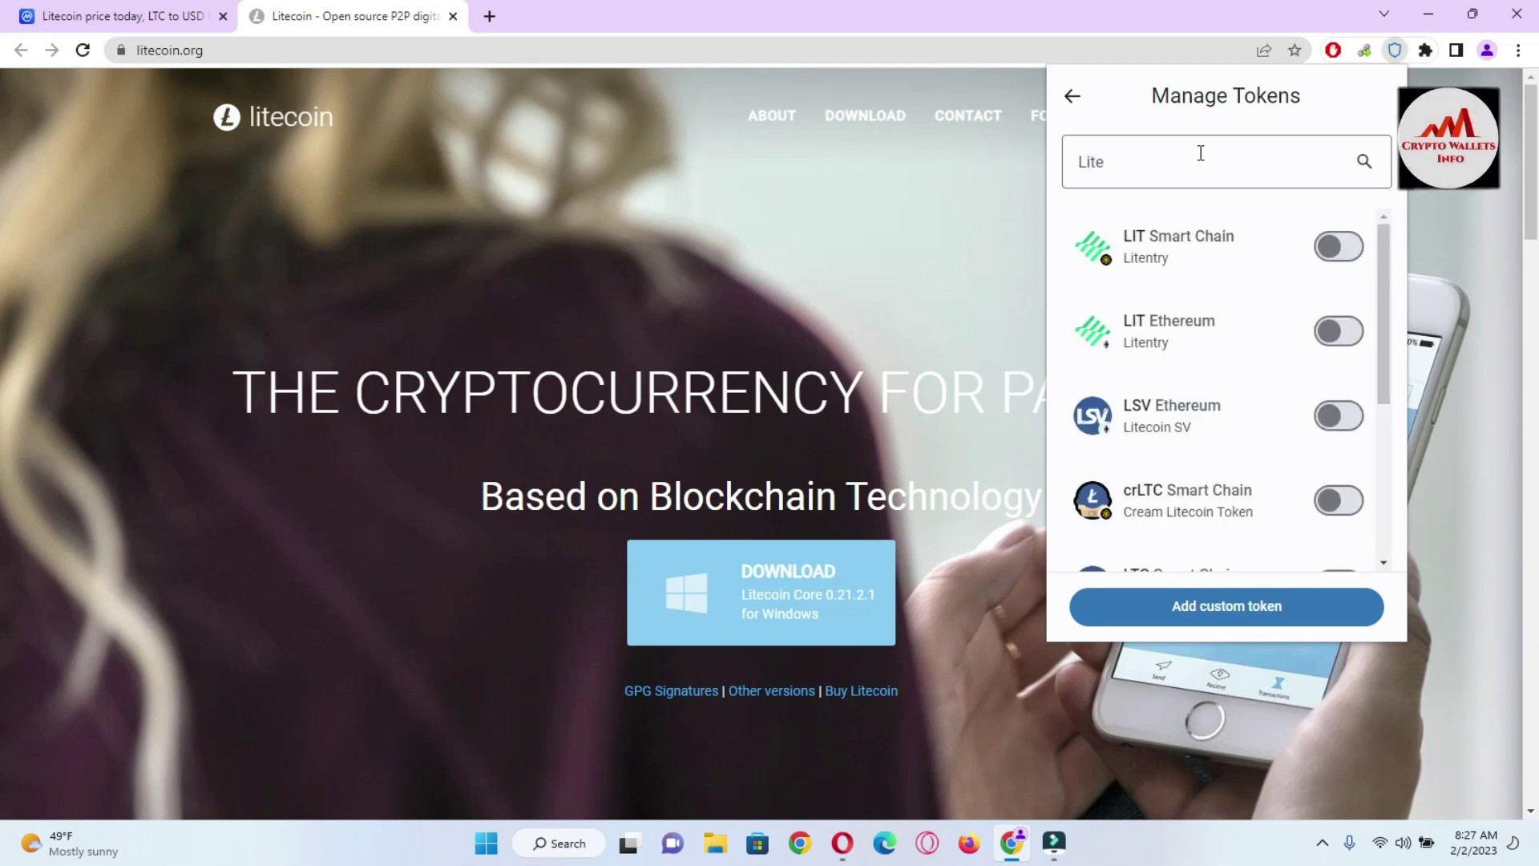
text( c)
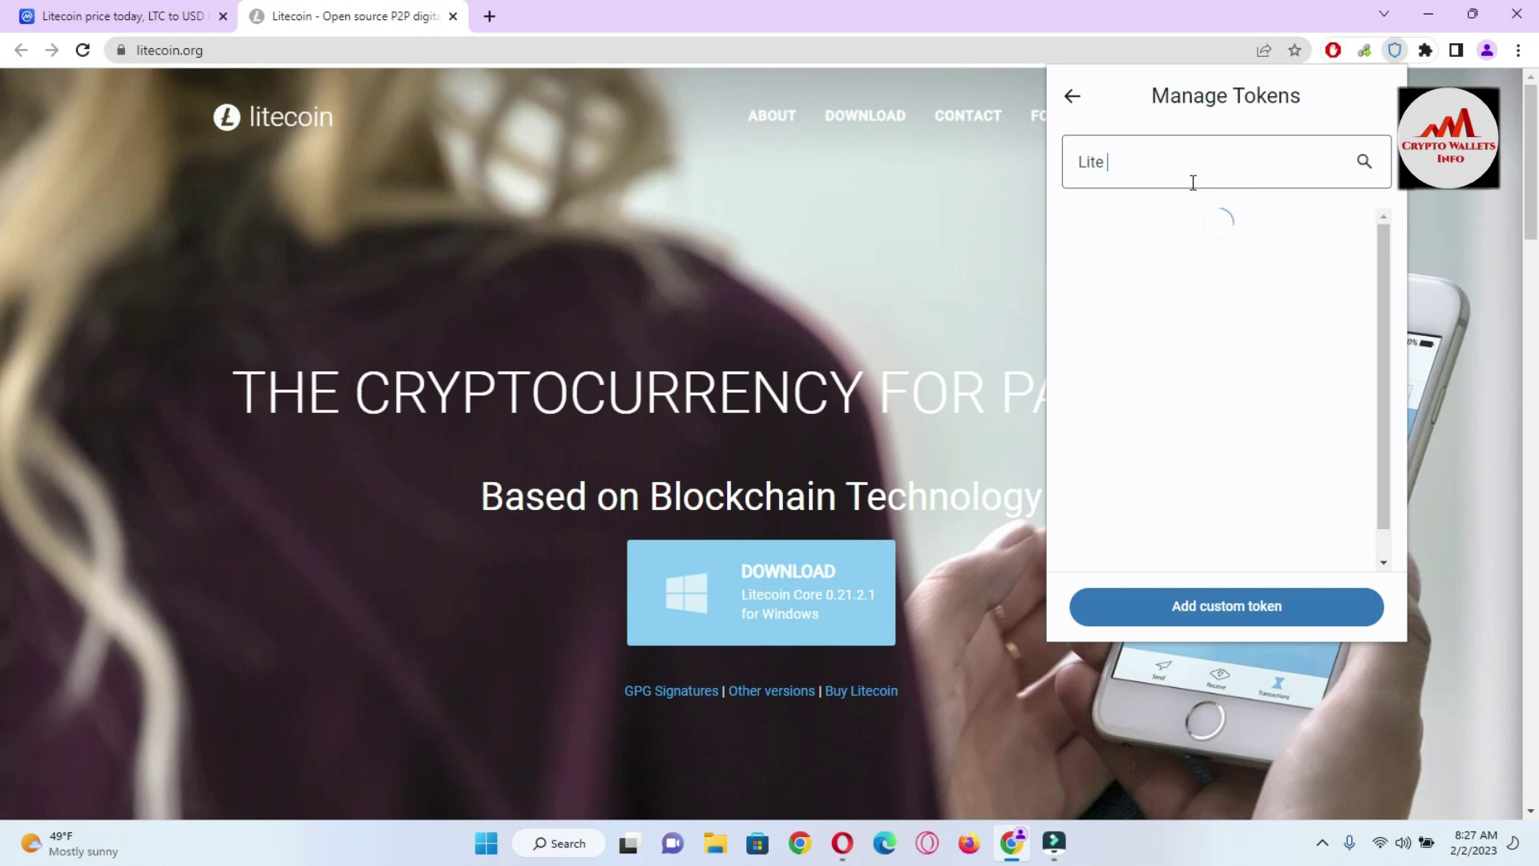
text(oin)
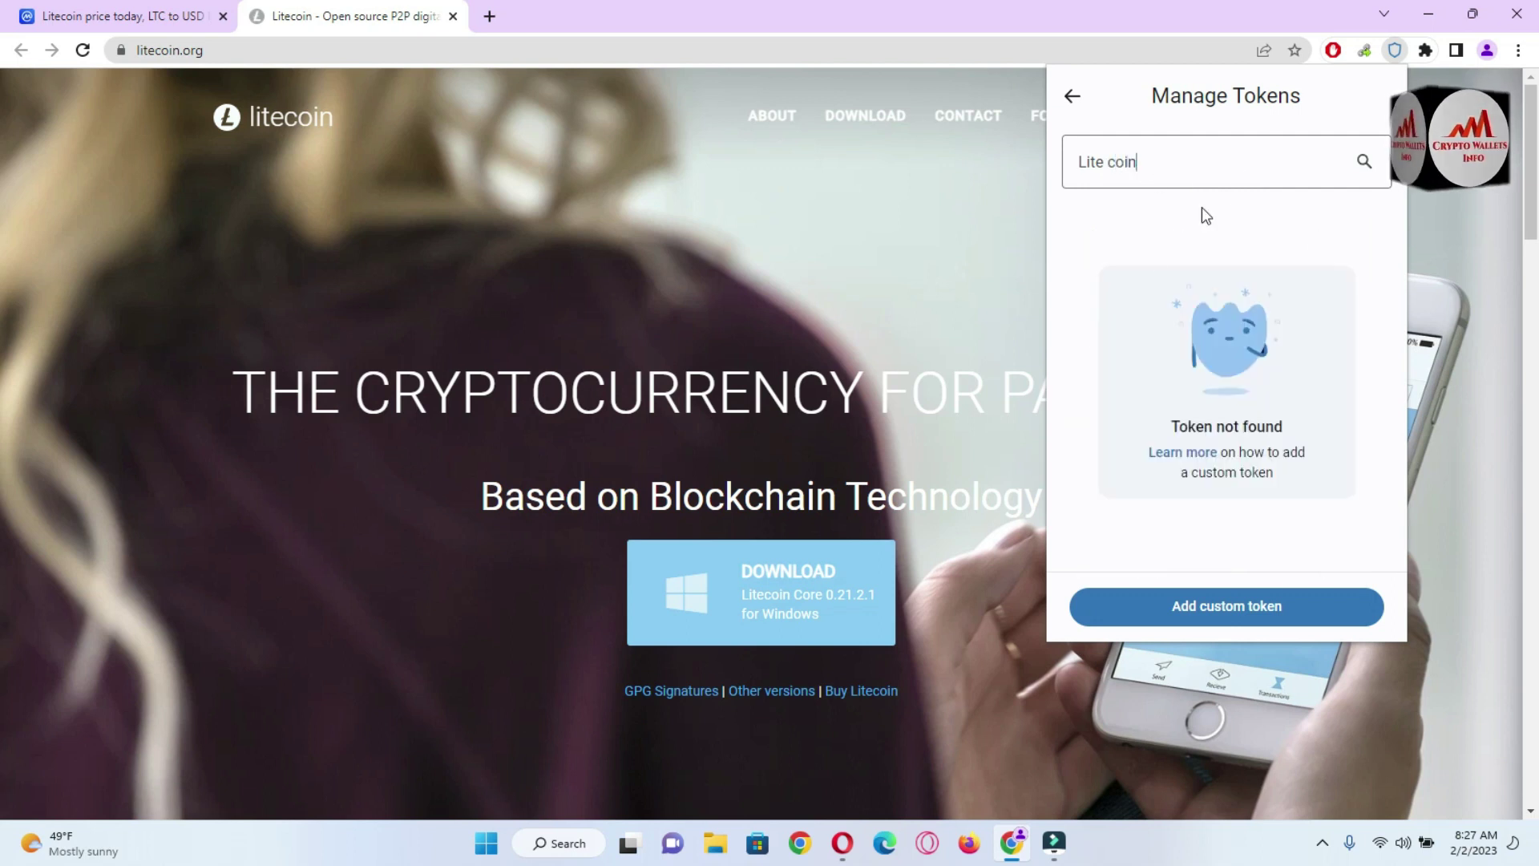
triple_click(1138, 162)
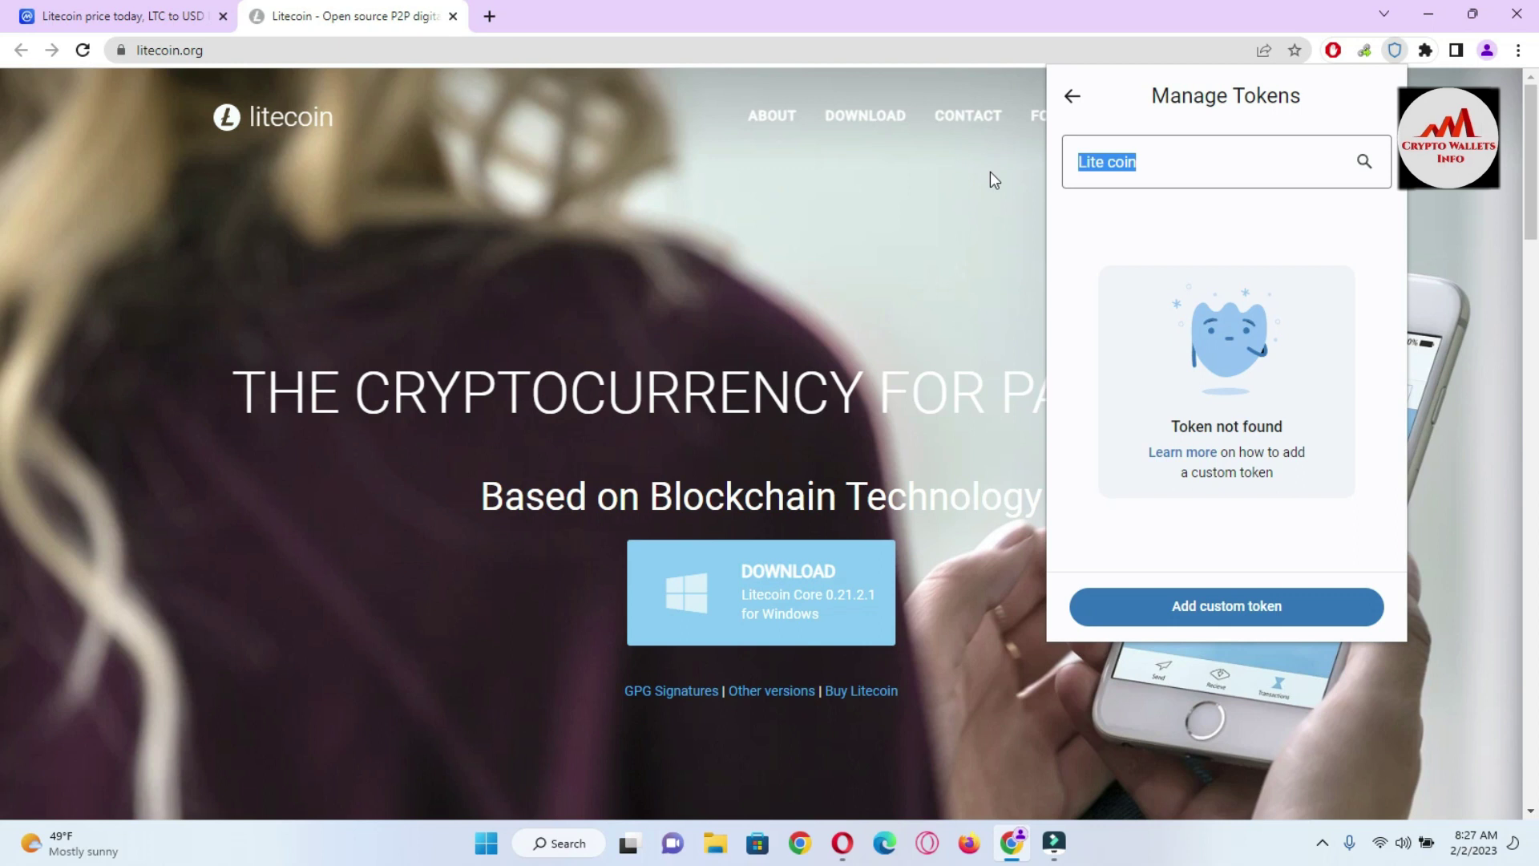
text(LTC)
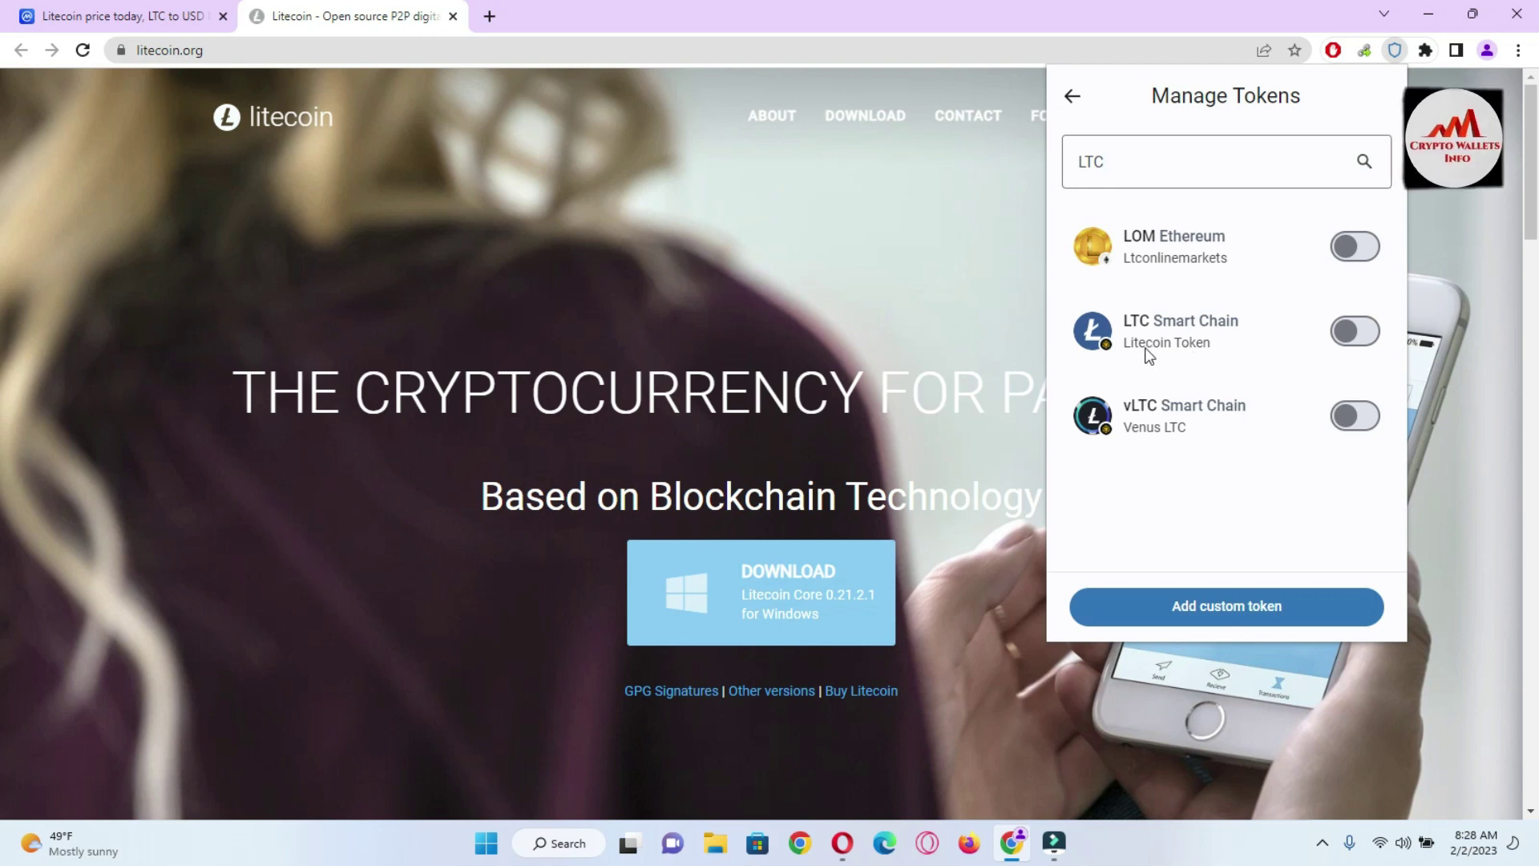
click(1373, 337)
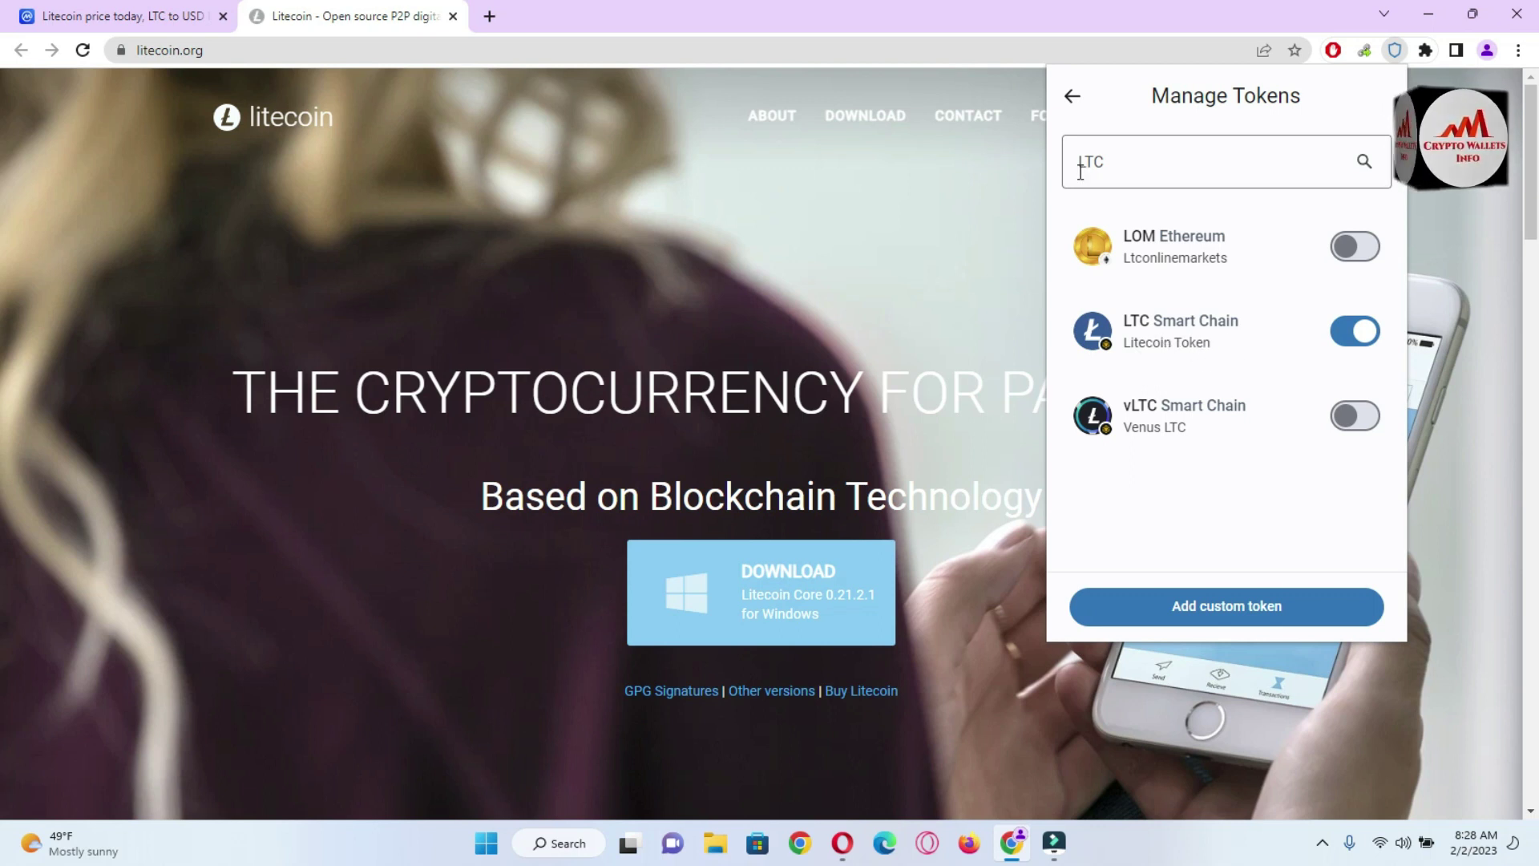
click(1073, 100)
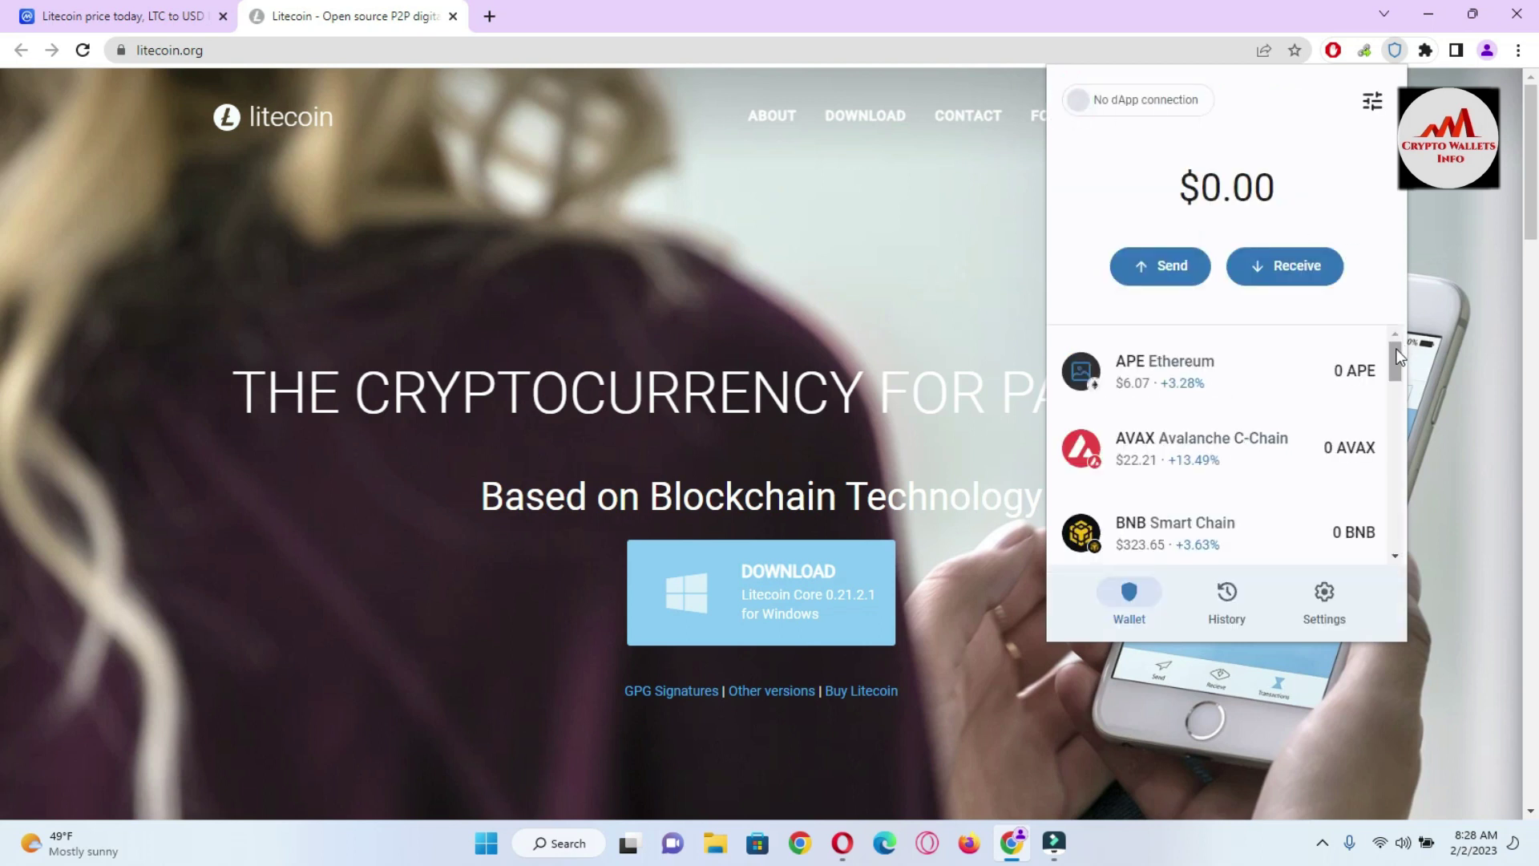
Open the LTC Smart Chain token page and view its receive address and QR code
drag(1396, 350, 1397, 420)
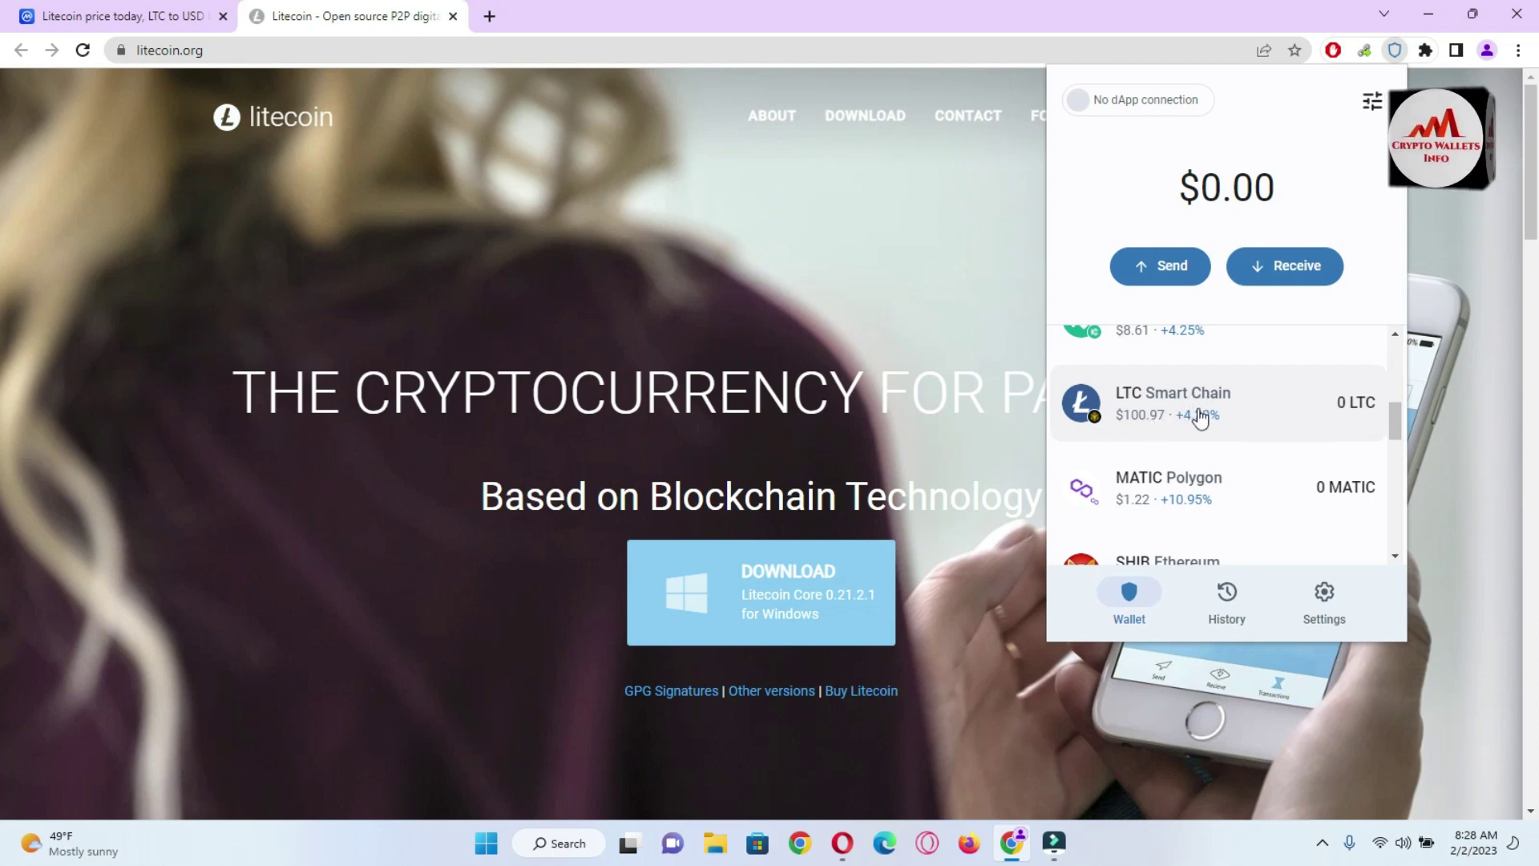
click(1171, 416)
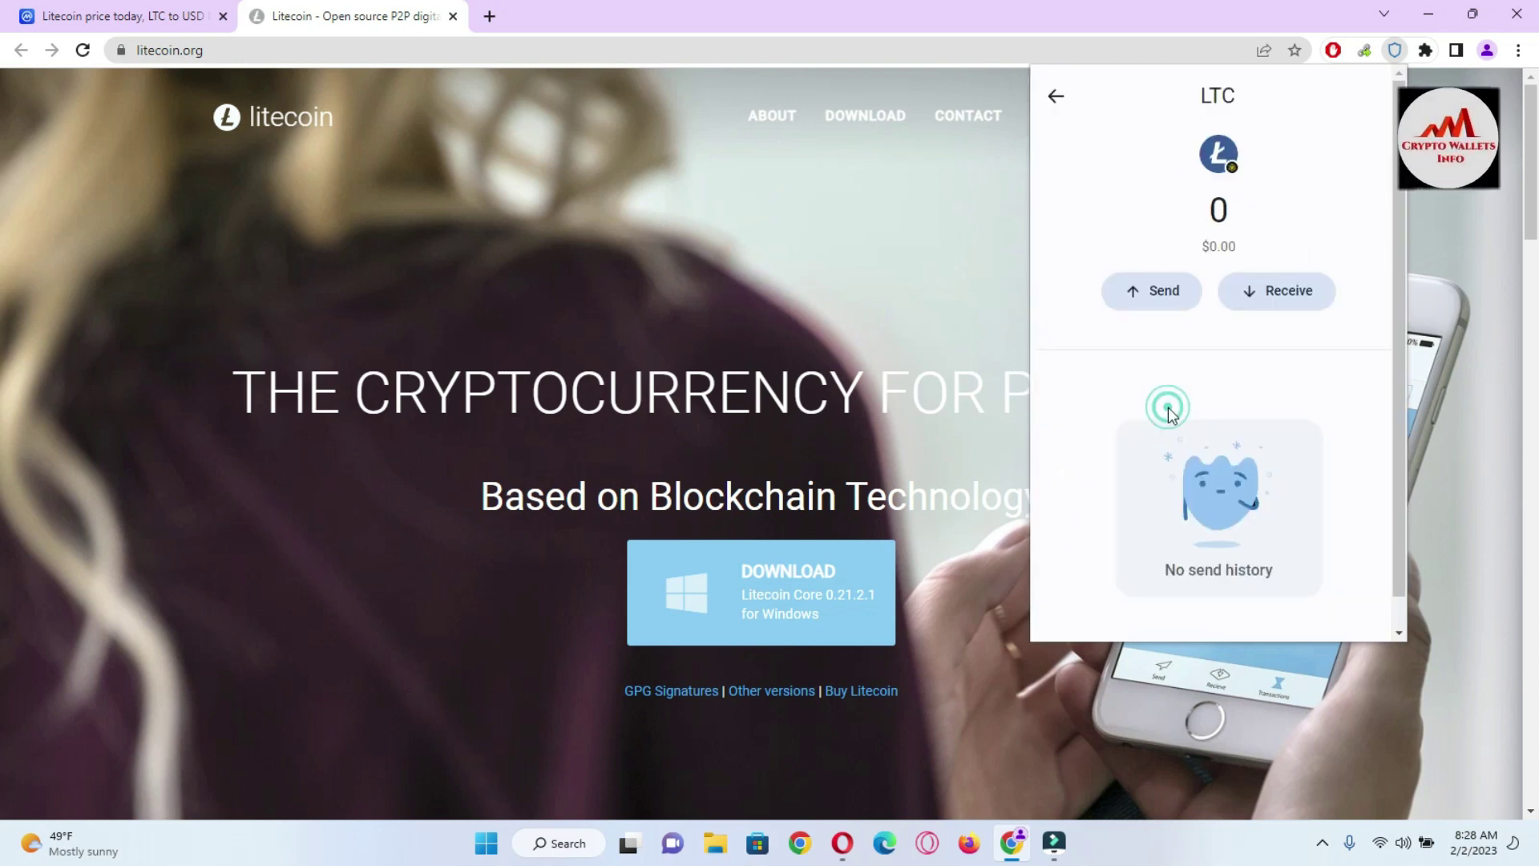
click(1279, 296)
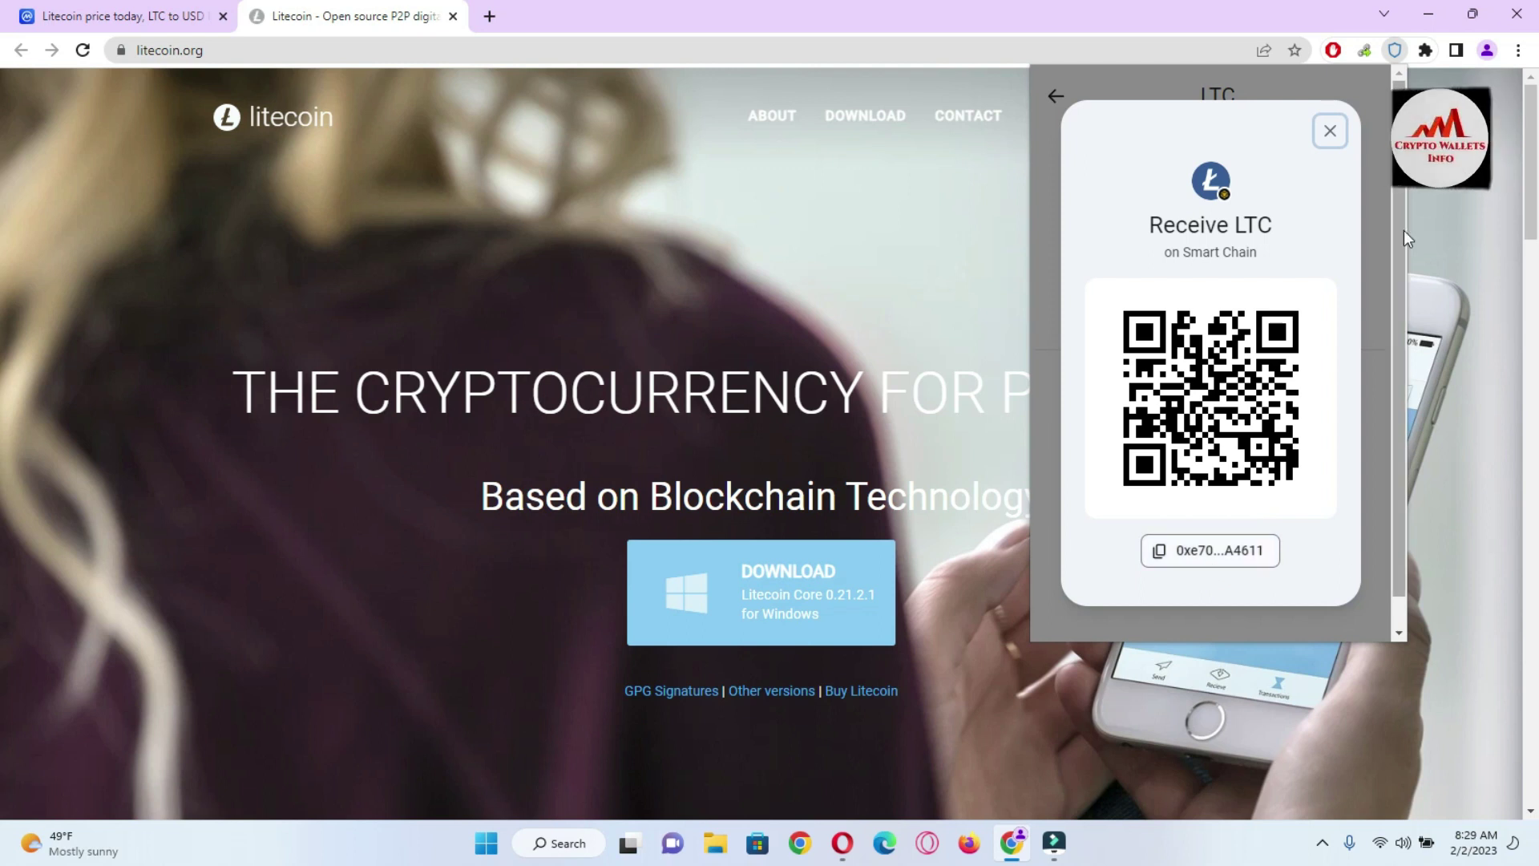
click(1324, 135)
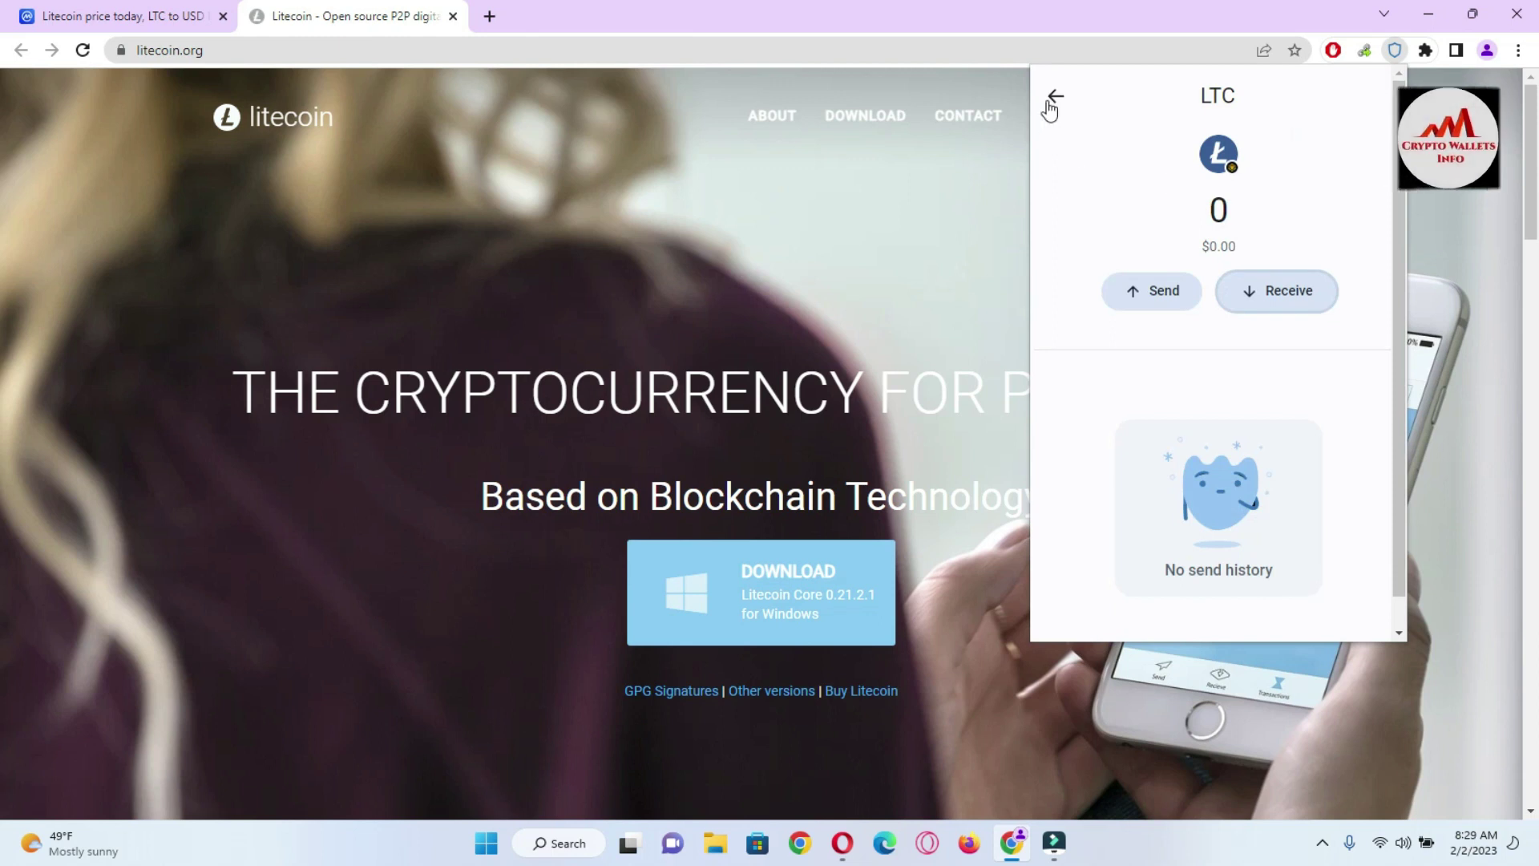
In a new tab, search Google for 'ether' and open the etherscan.io homepage
click(489, 16)
click(381, 44)
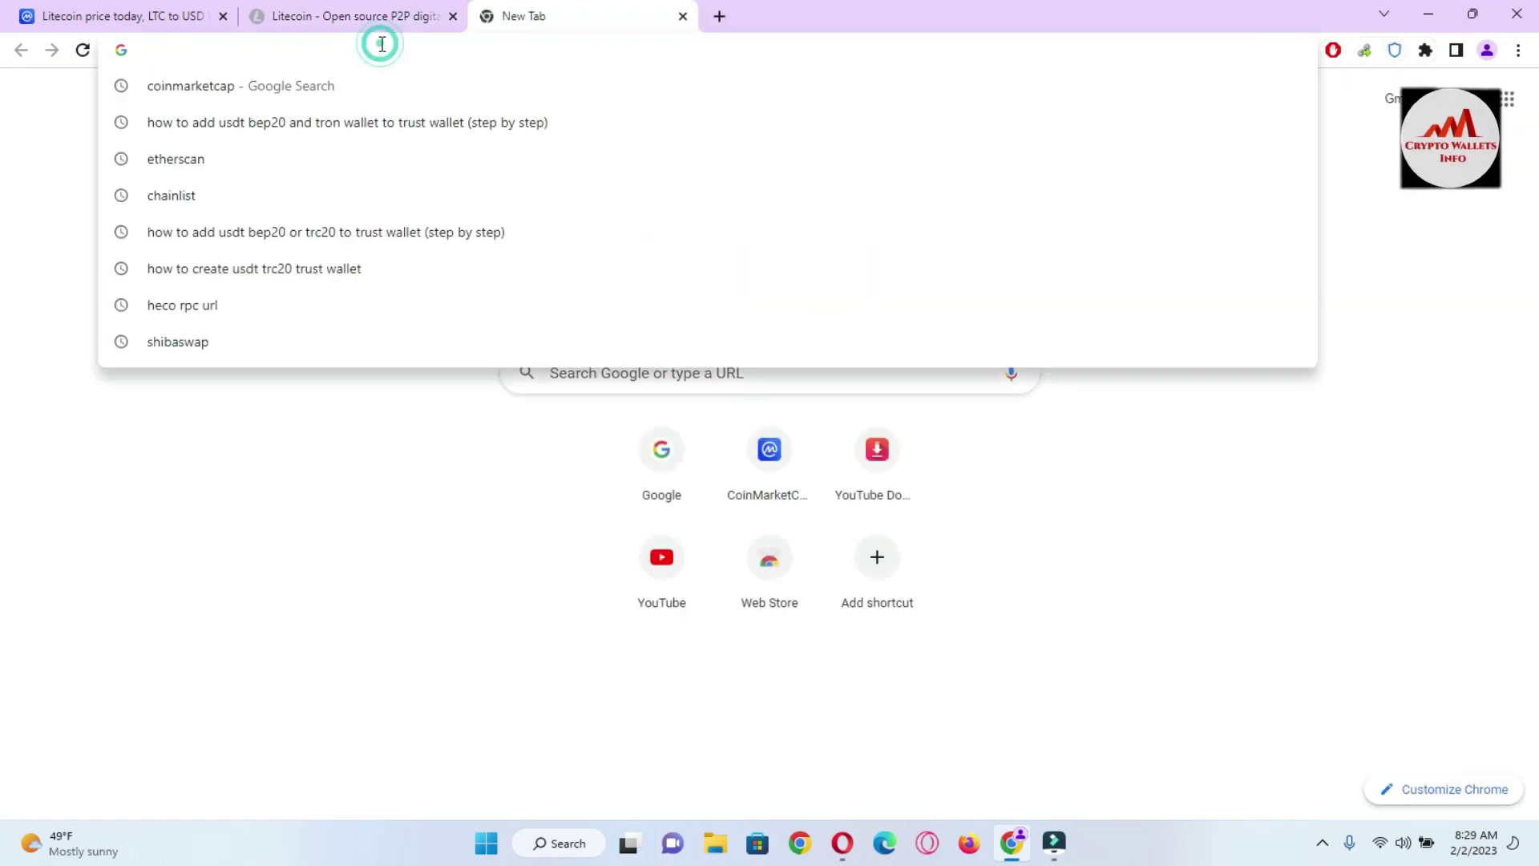
text(et)
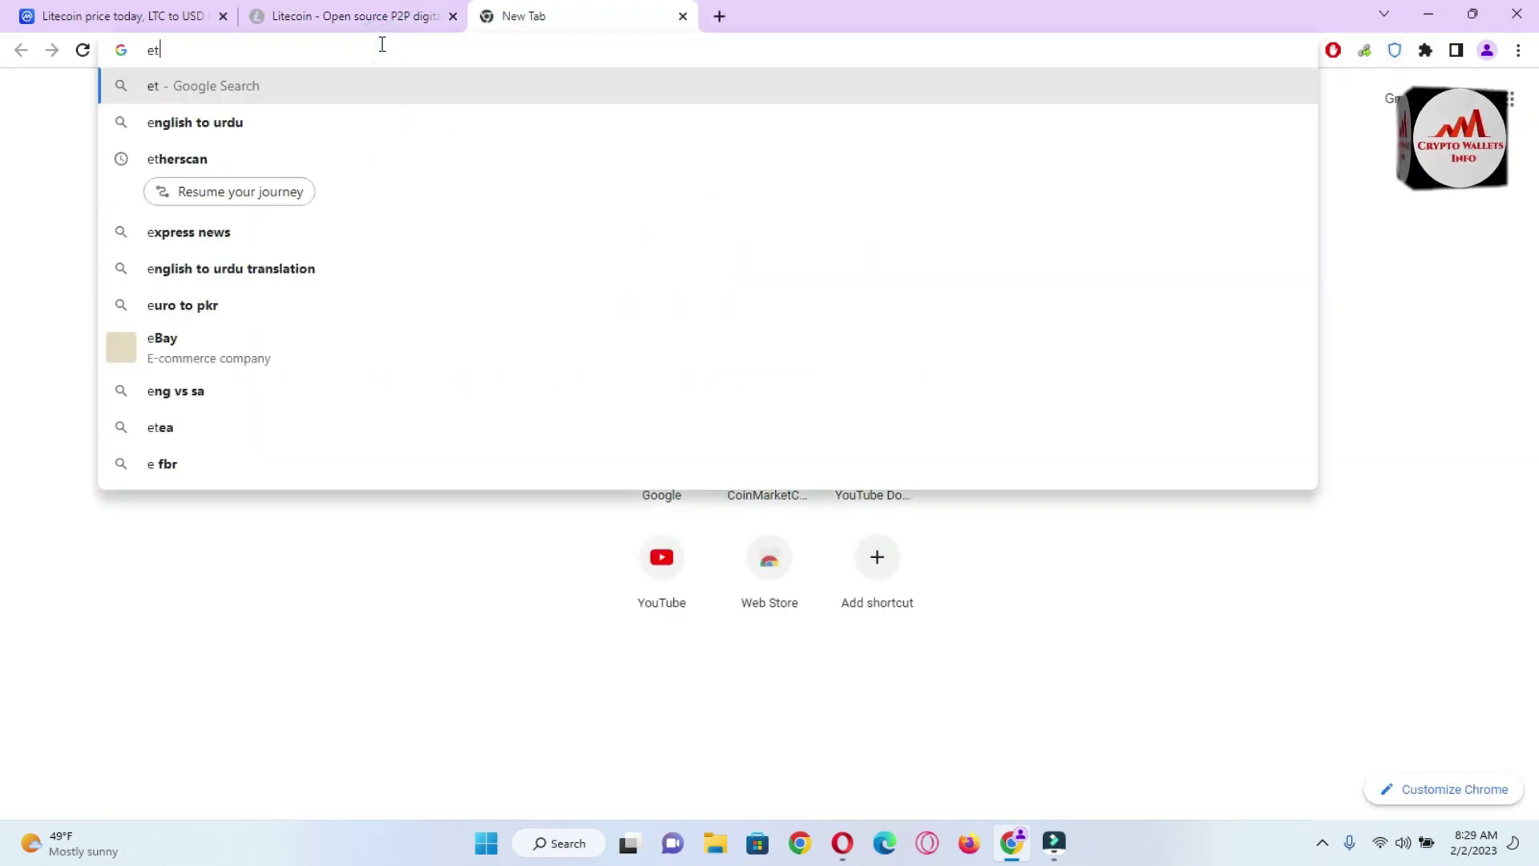
text(her)
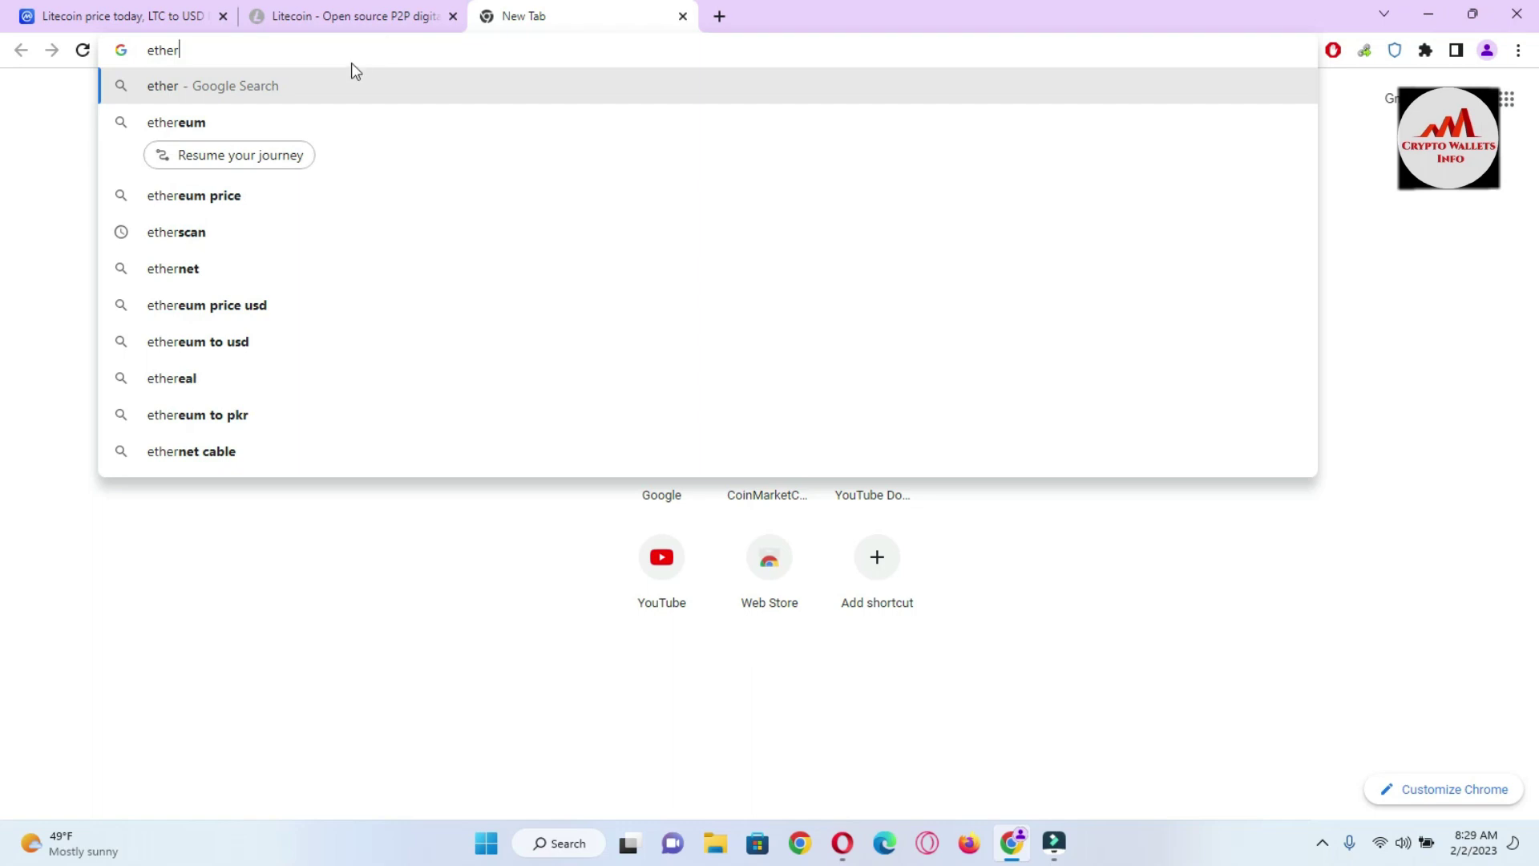
click(250, 231)
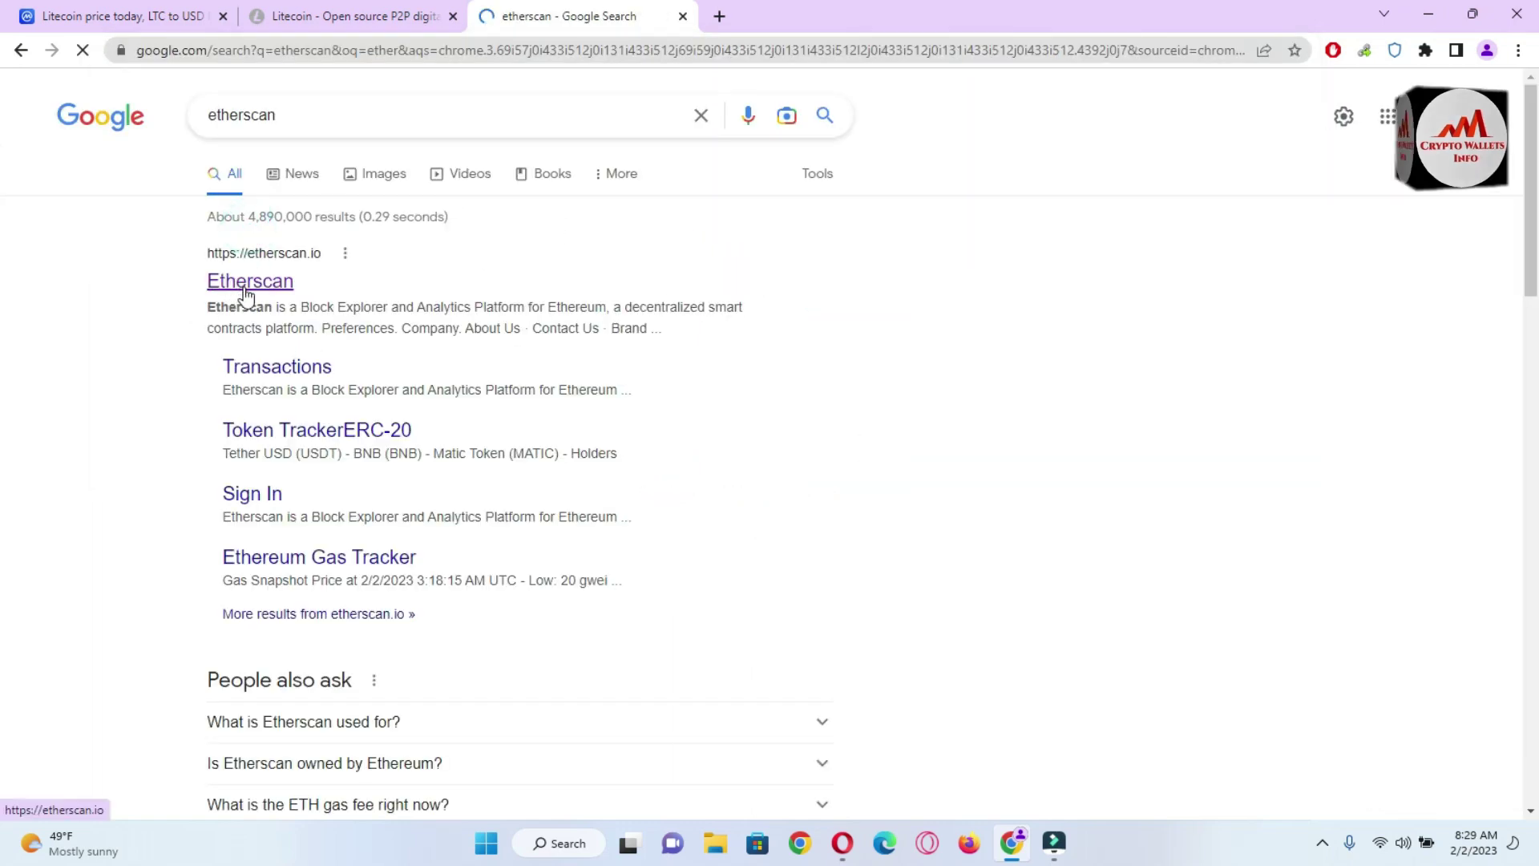
click(245, 297)
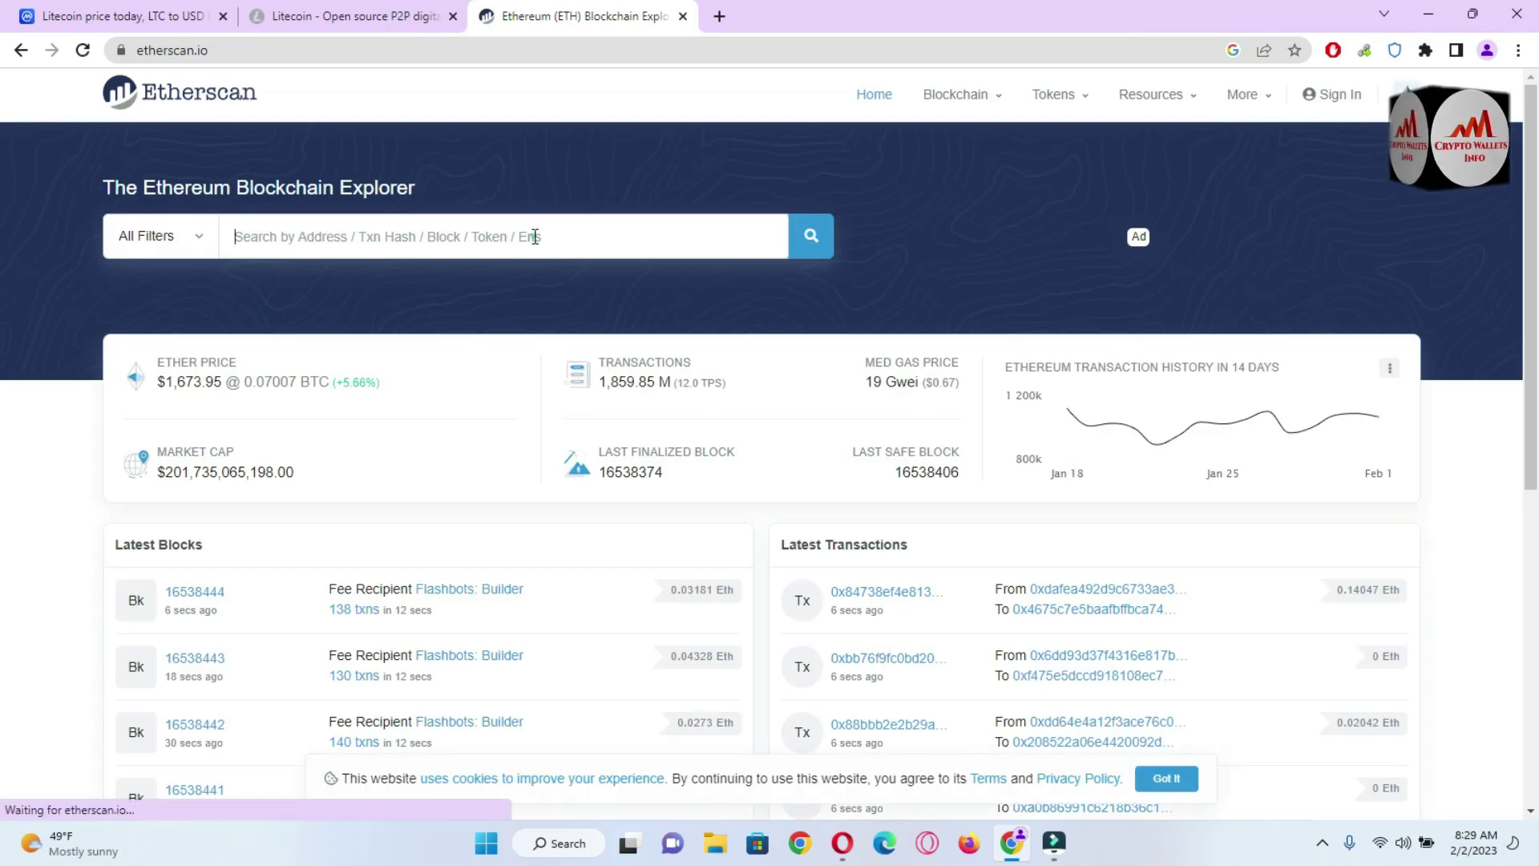
Search Etherscan for 'LTC' and open the ANY Litecoin (anyLTC) token page
click(535, 238)
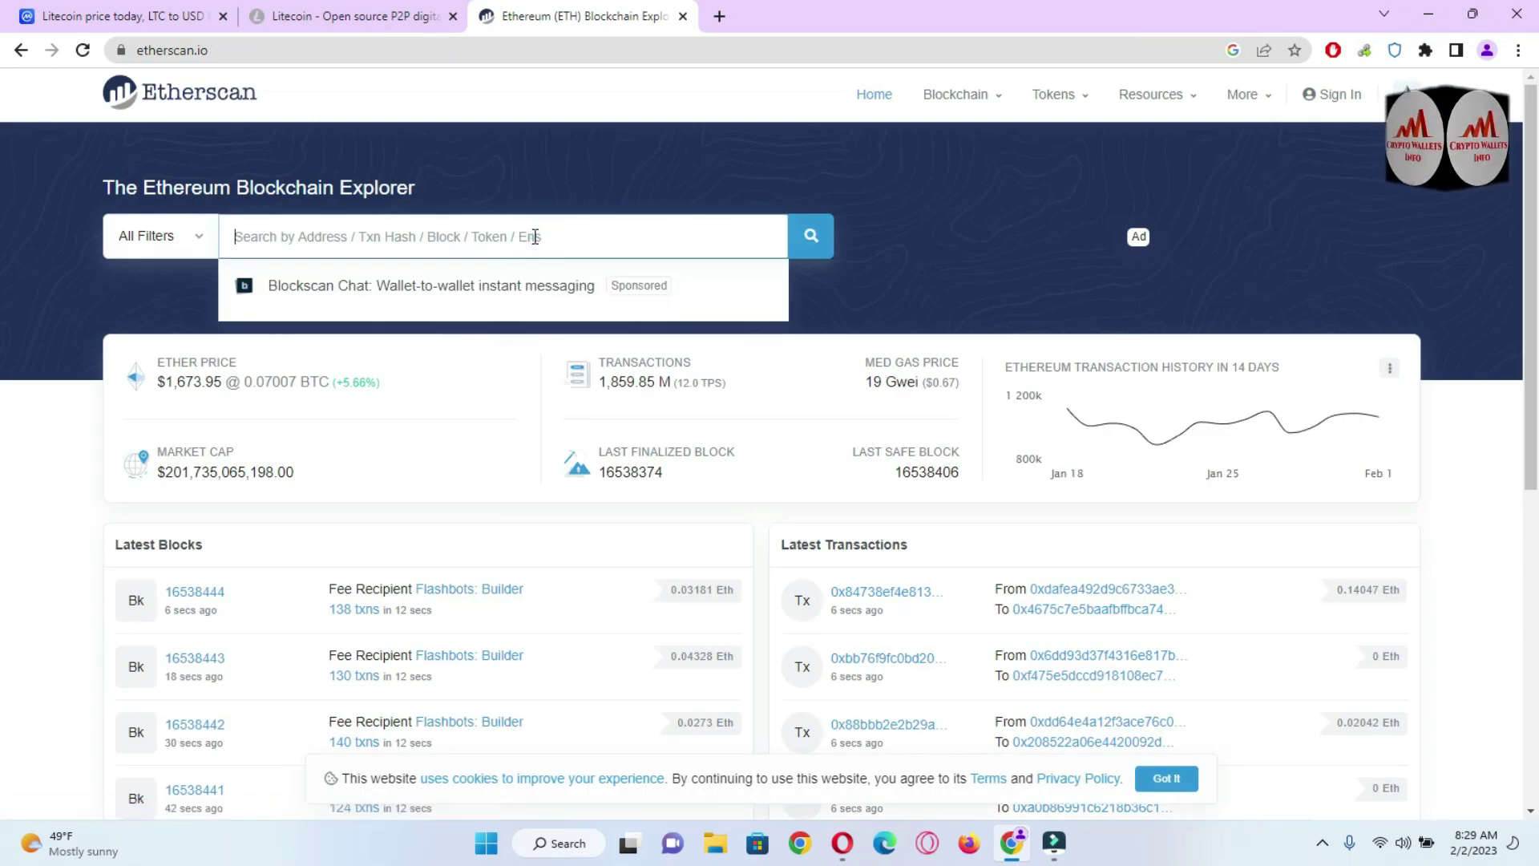
text(LTC)
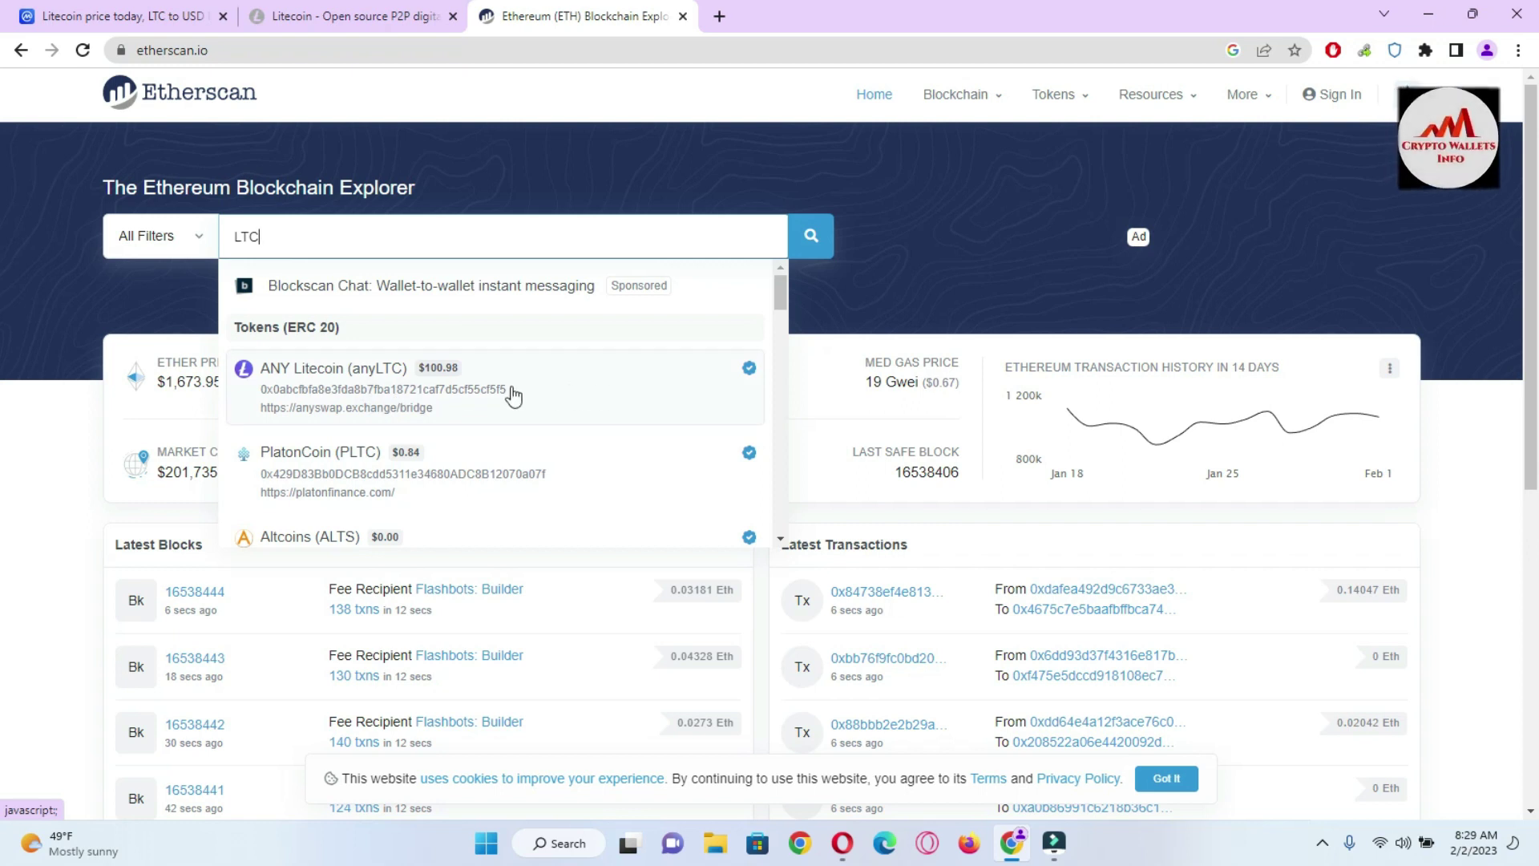
click(381, 393)
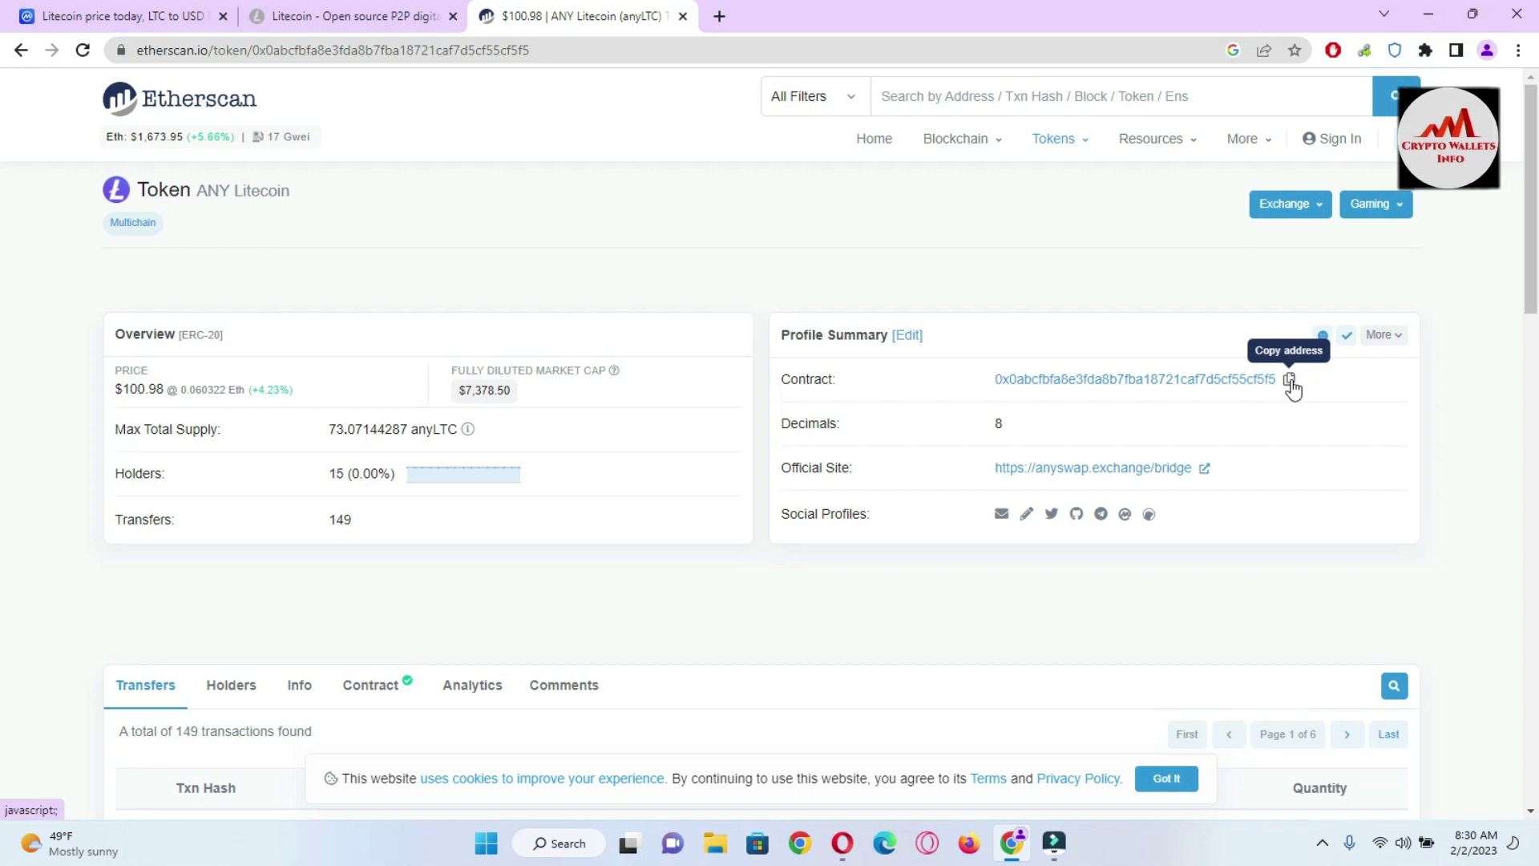
Copy the ANY Litecoin contract address, switch to the YouTube Videos page, then open the recorder's tray options
click(1288, 380)
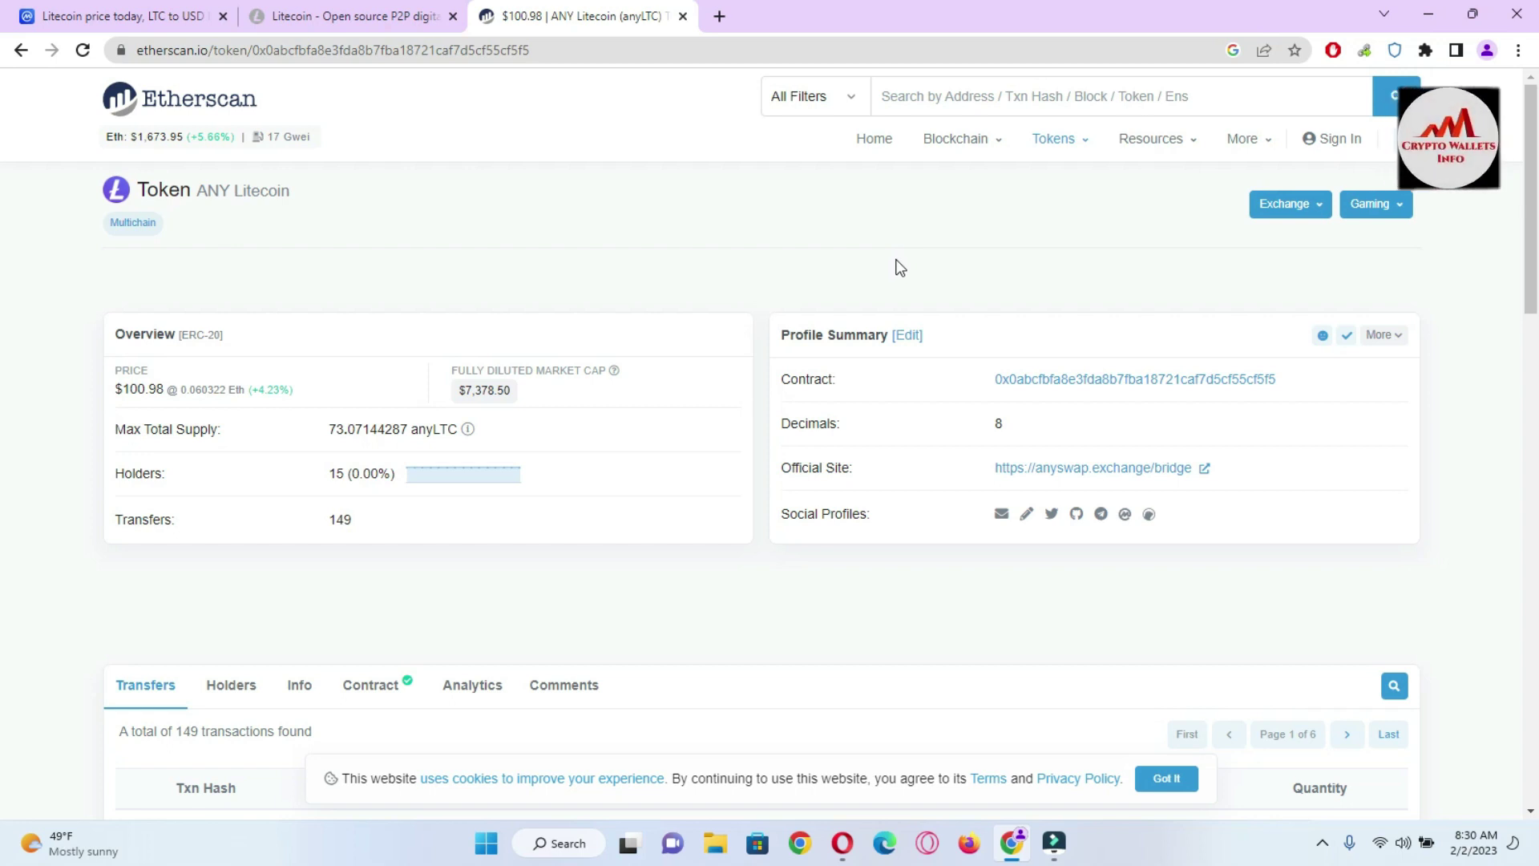
click(842, 843)
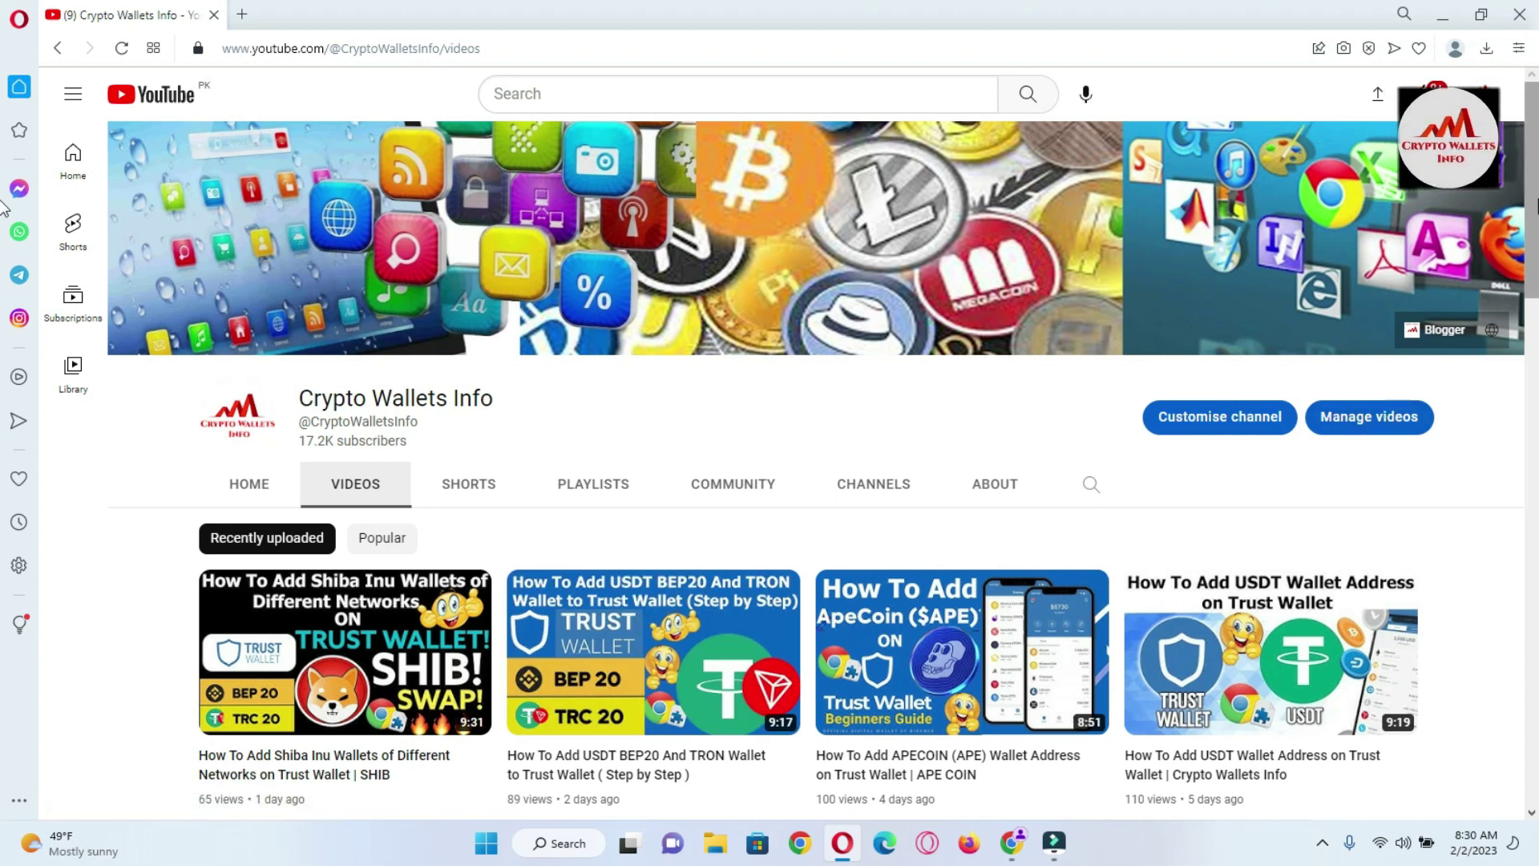
click(1324, 849)
right_click(1372, 790)
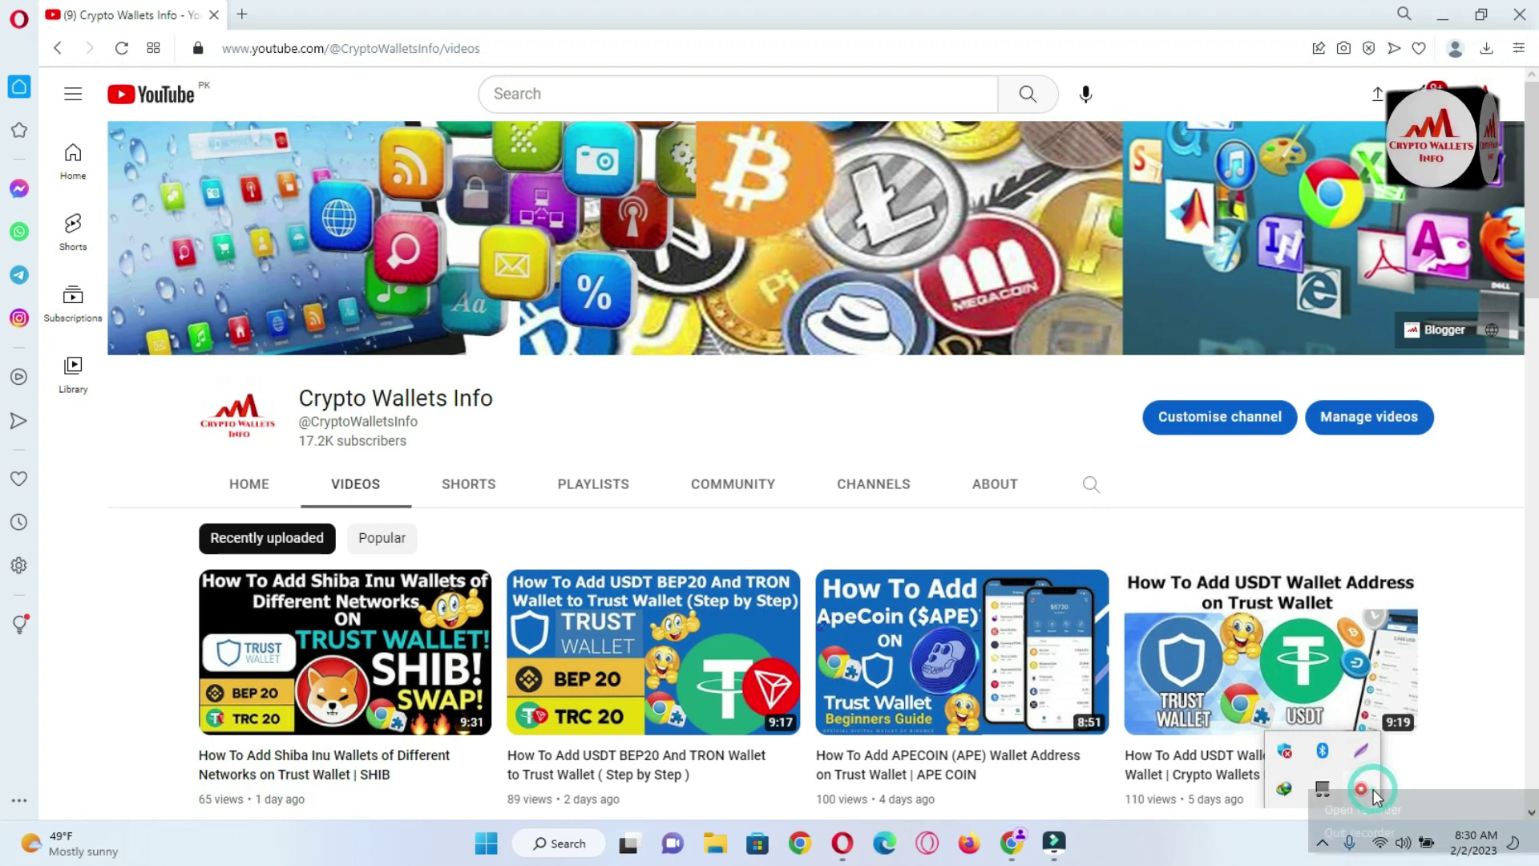